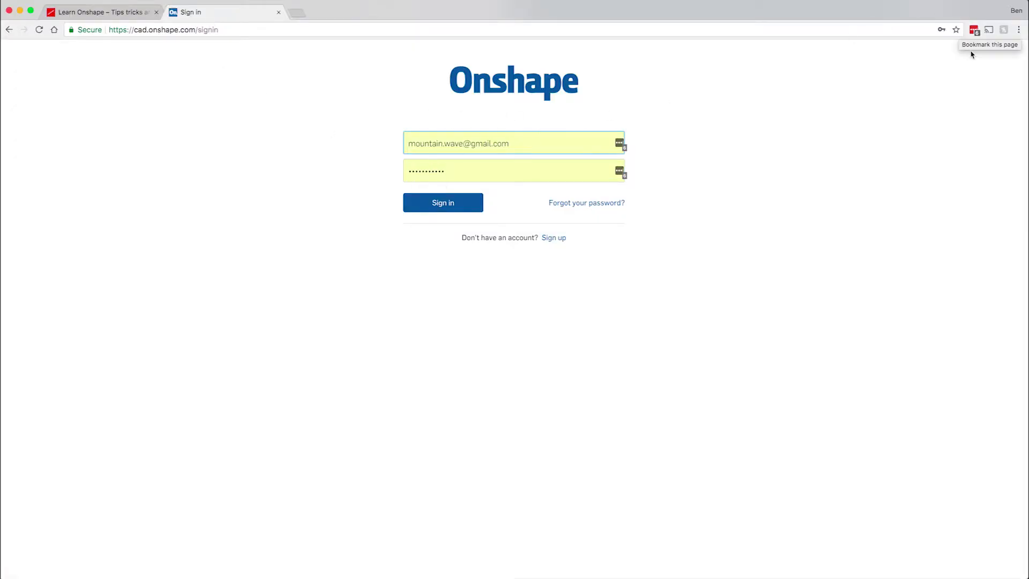
- Sign in to Onshape with the saved account credentials
left_click(620, 144)
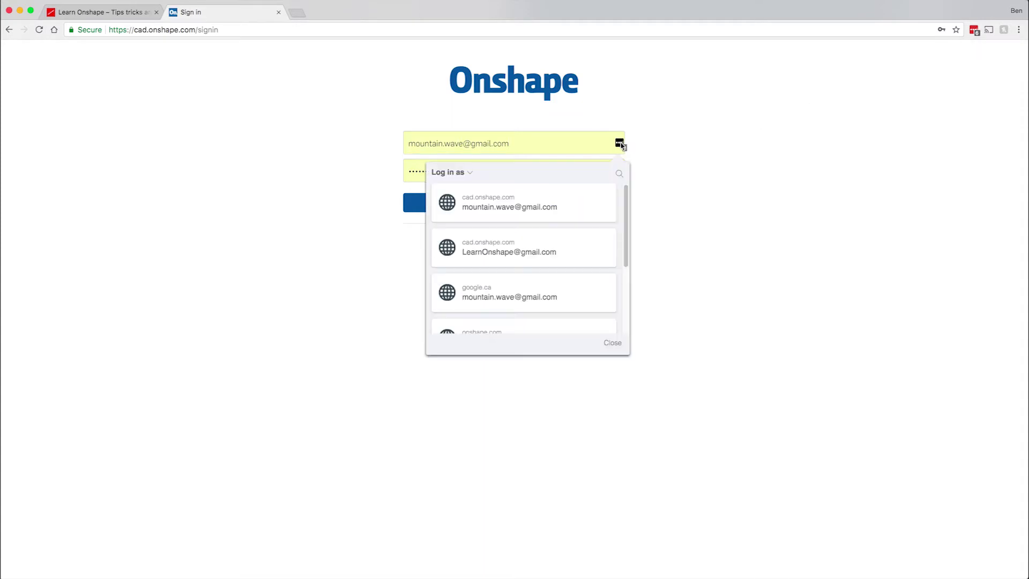
left_click_drag(629, 238, 579, 321)
left_click(541, 321)
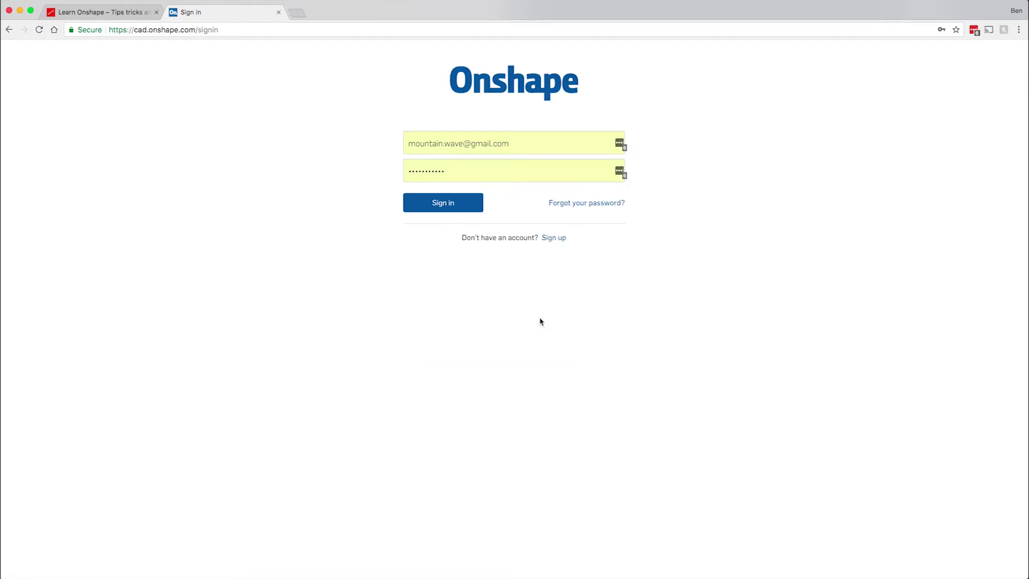
left_click(425, 212)
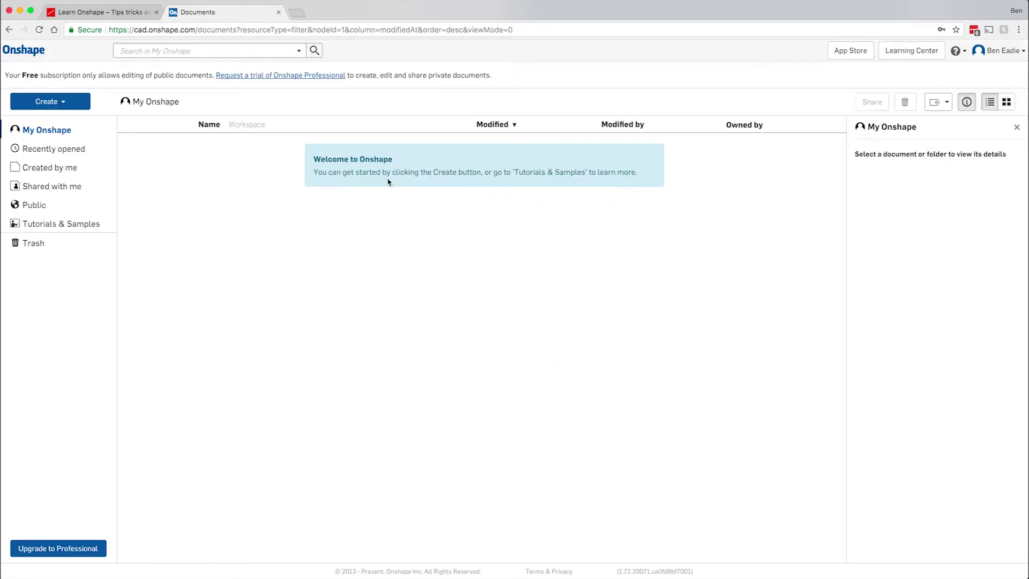
left_click(36, 108)
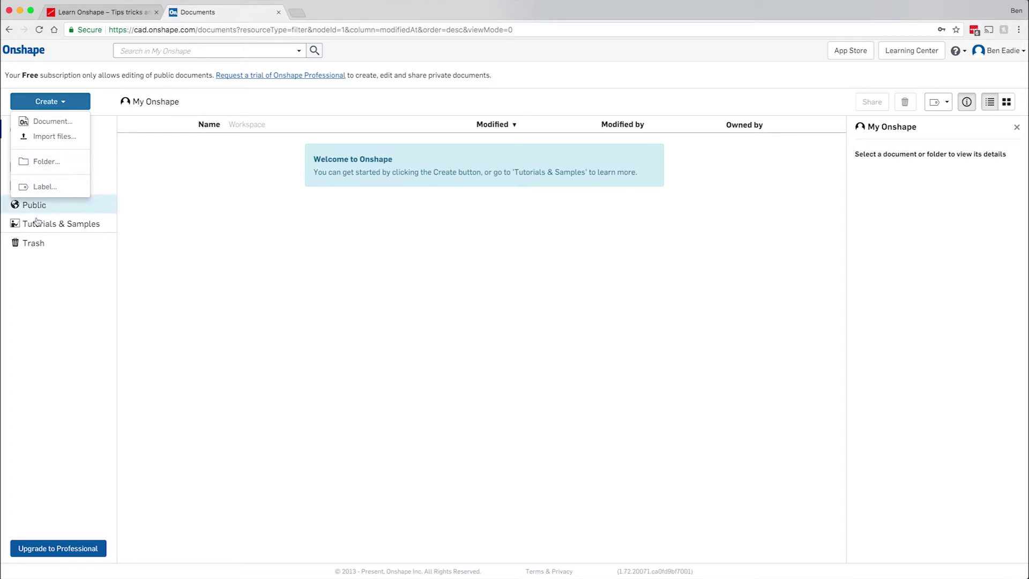
left_click(35, 285)
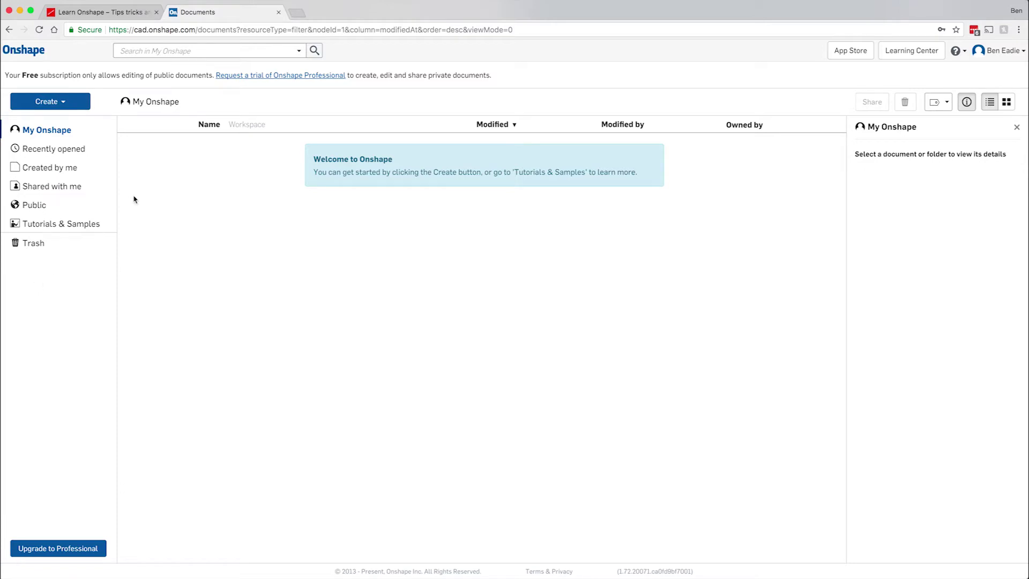
left_click(73, 105)
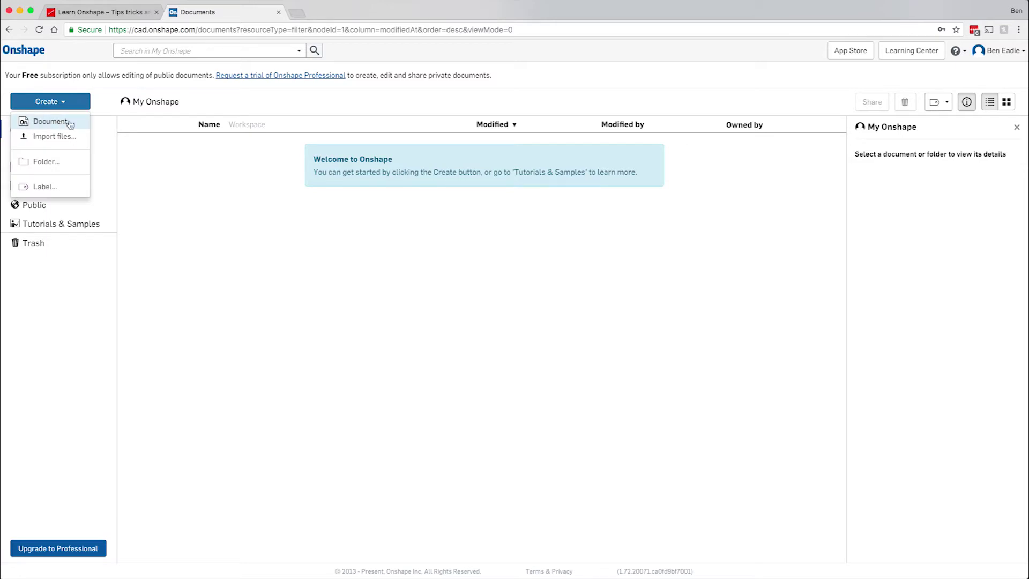
left_click(212, 105)
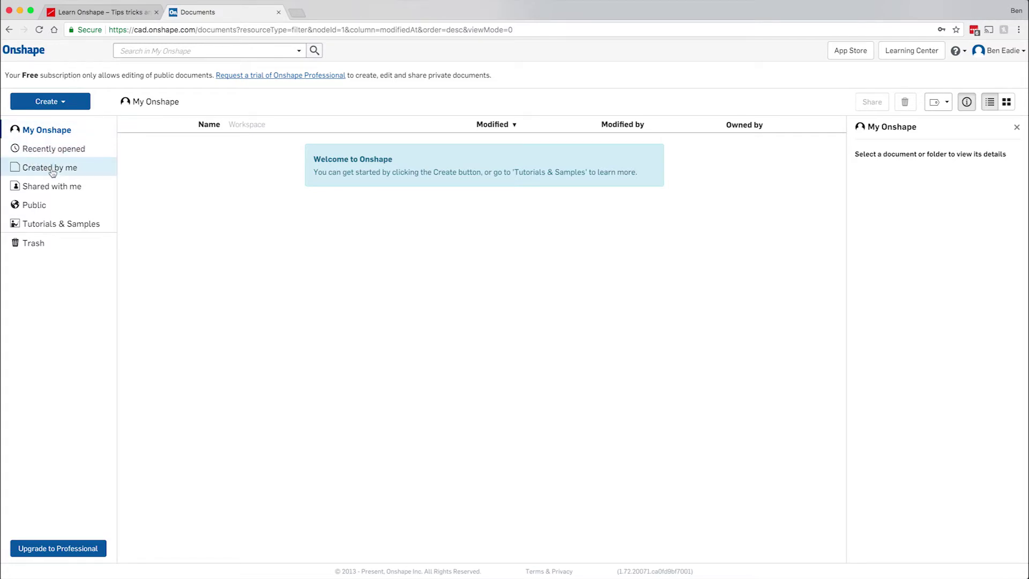
- Open the list of public documents and browse through its entries
left_click(52, 207)
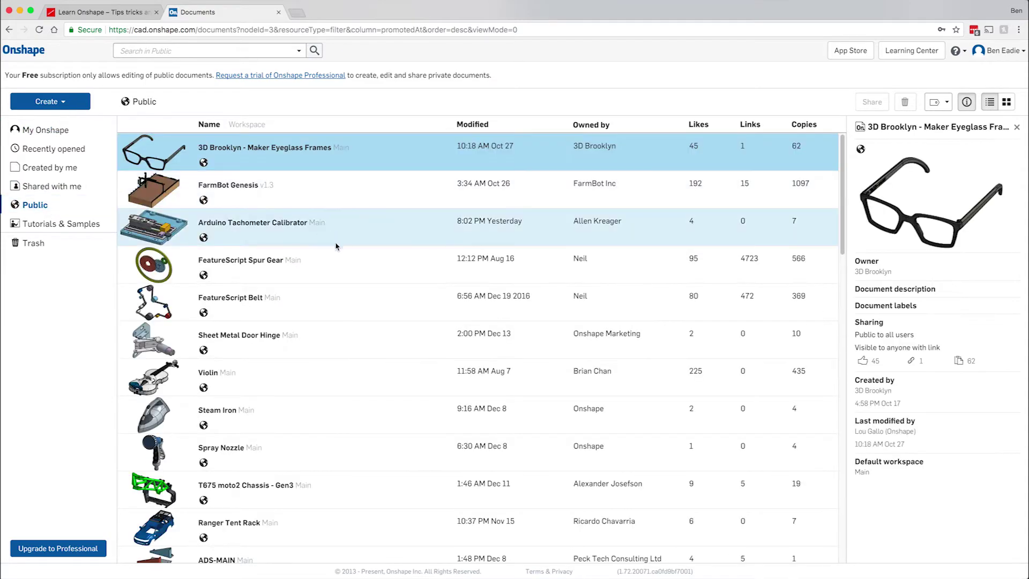
scroll(336, 247, "down", 10)
scroll(418, 236, "down", 15)
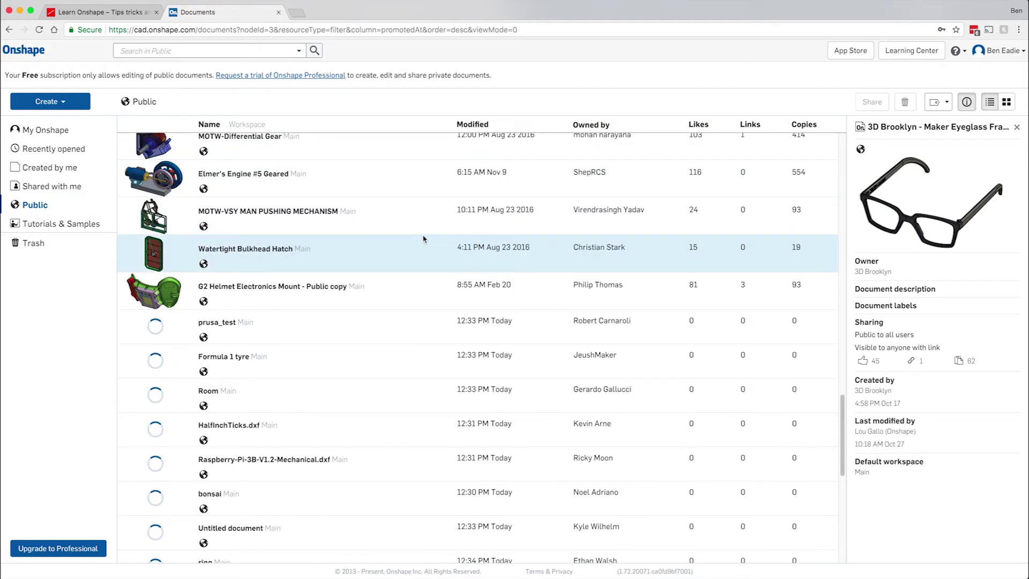
scroll(423, 239, "down", 5)
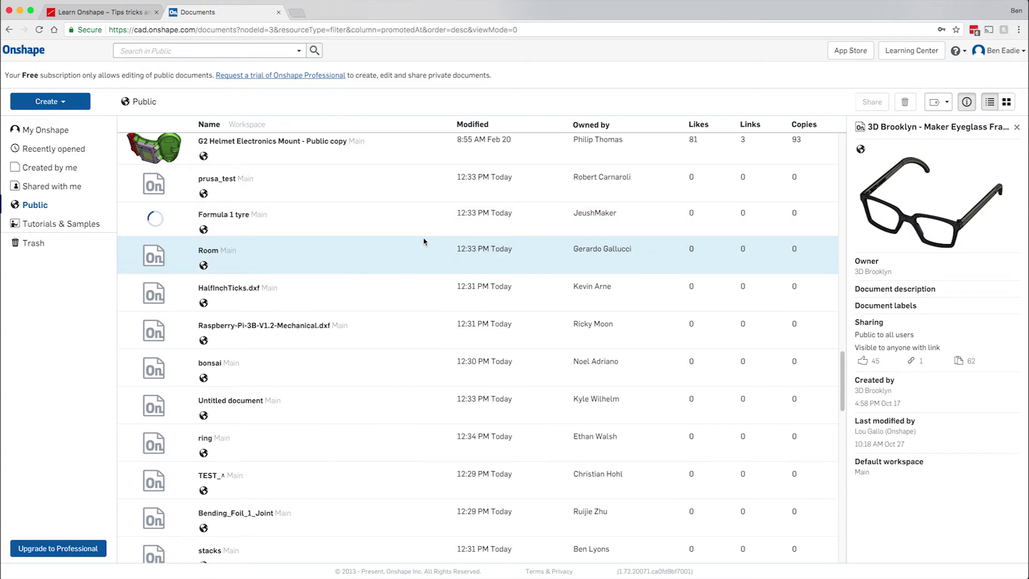
scroll(423, 242, "up", 15)
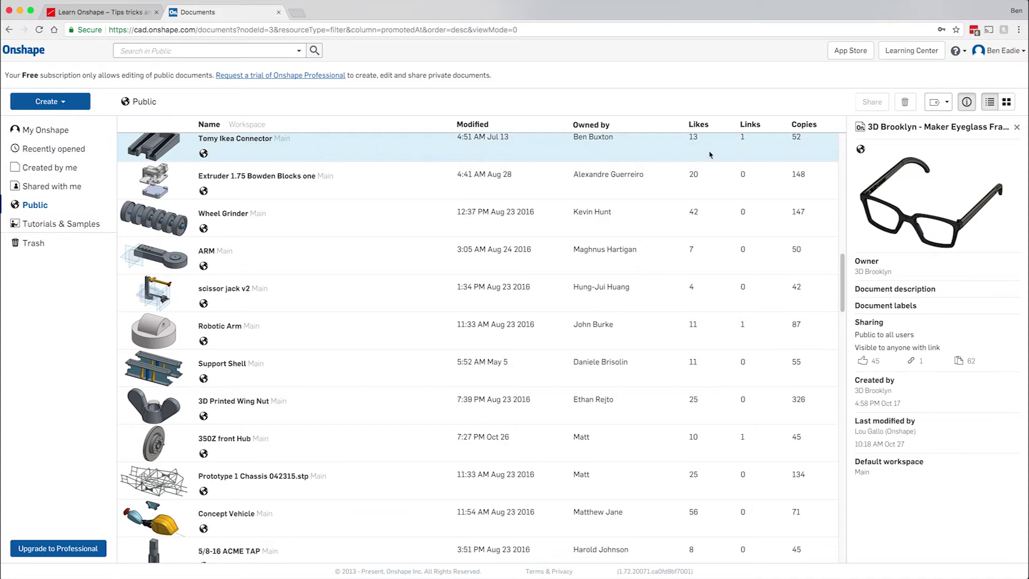
- Sort the public documents in turn by likes, links, copies and modification date
left_click(698, 125)
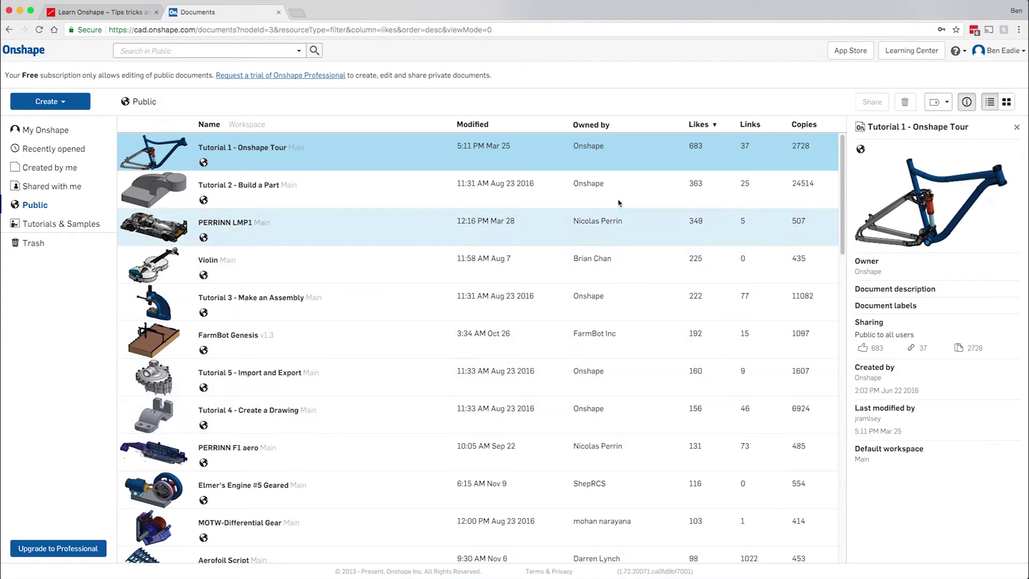
left_click(751, 124)
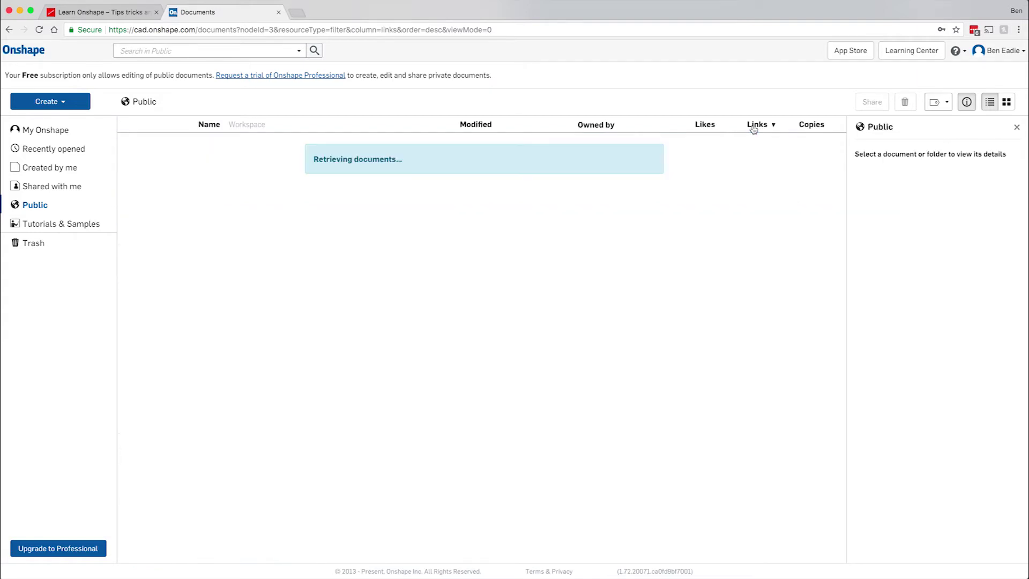
left_click(804, 124)
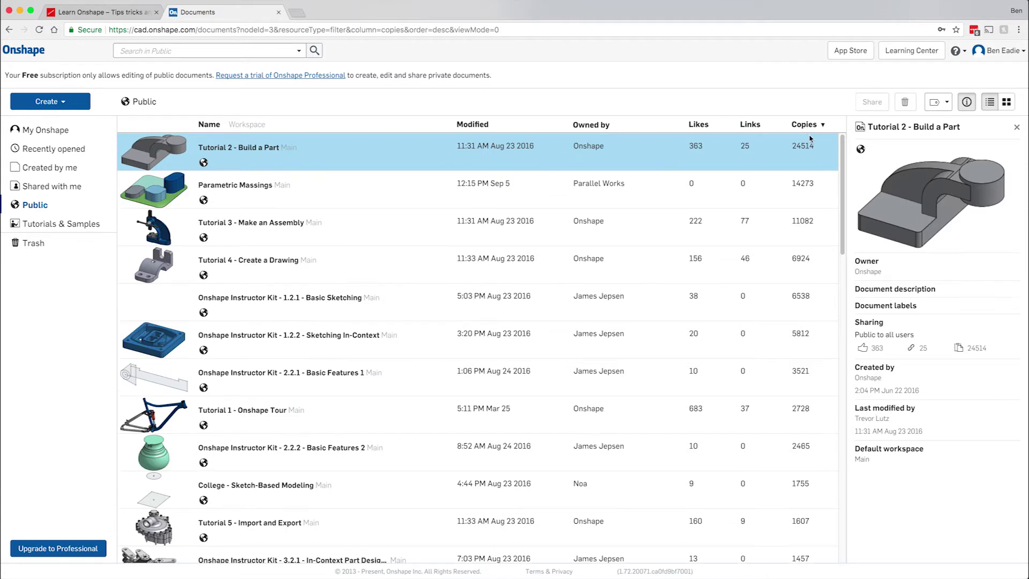
left_click(472, 125)
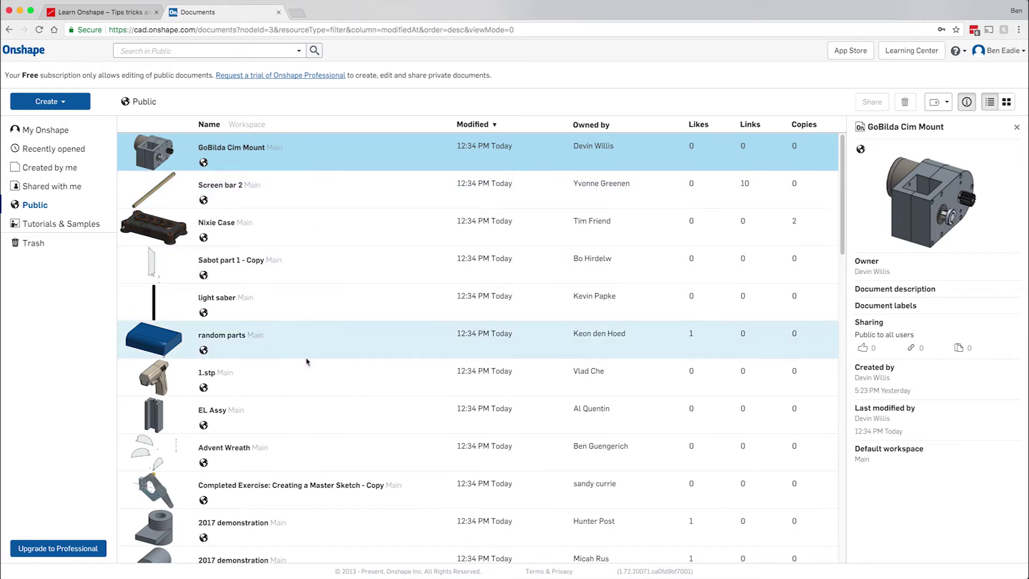
- Create a new public document named First Document from My Onshape
left_click(56, 134)
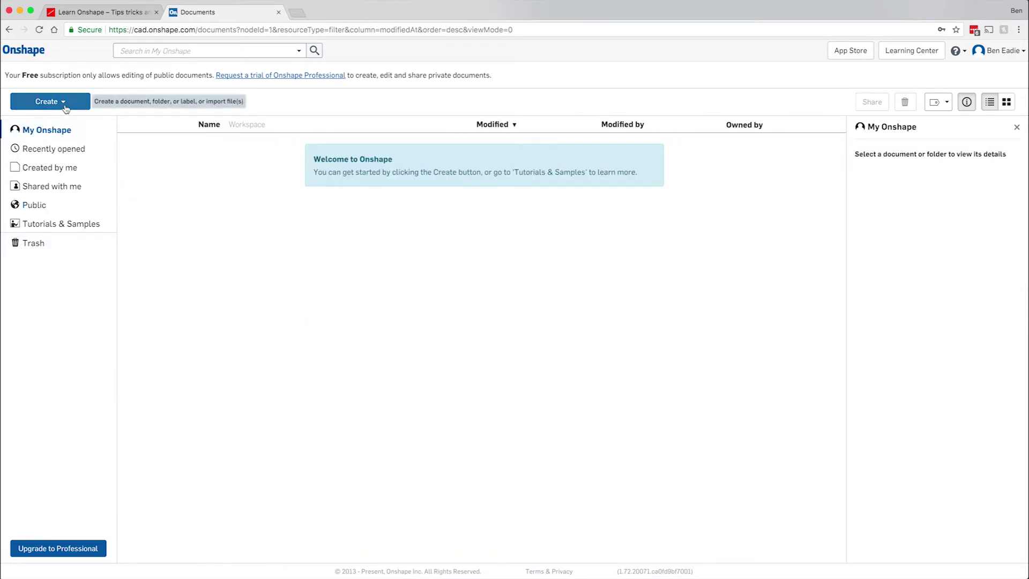
left_click(66, 109)
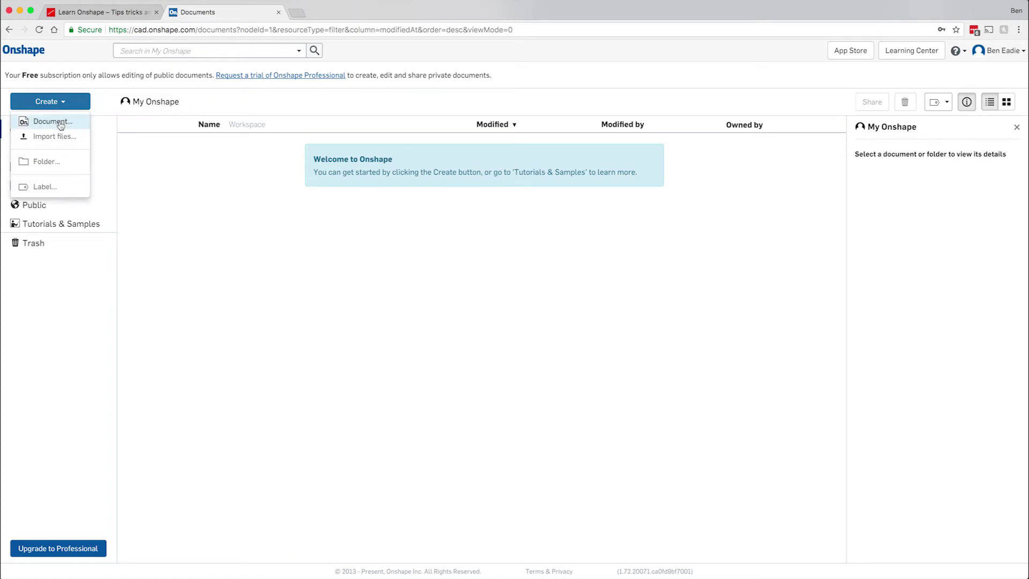
left_click(54, 122)
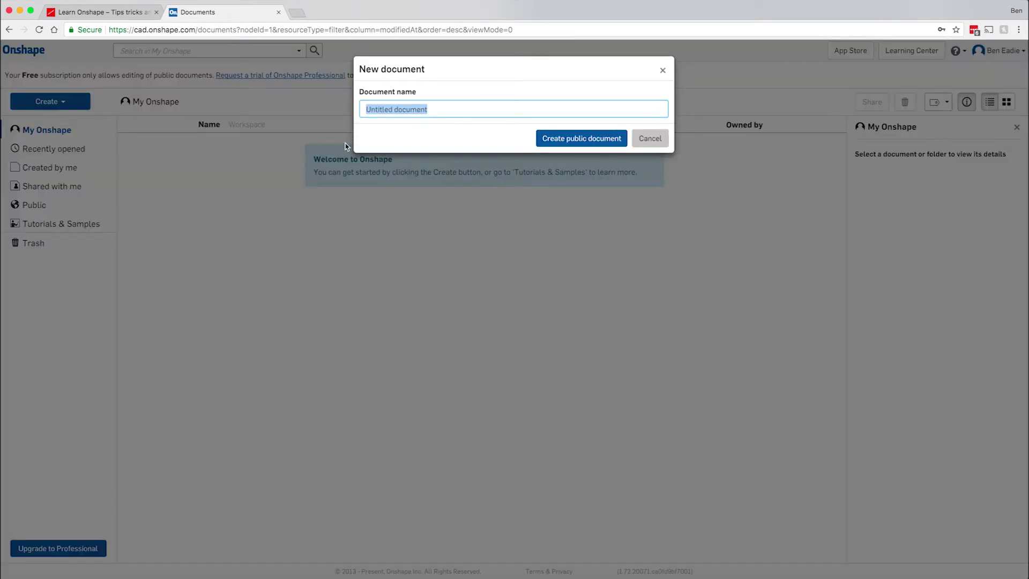
type("First Document")
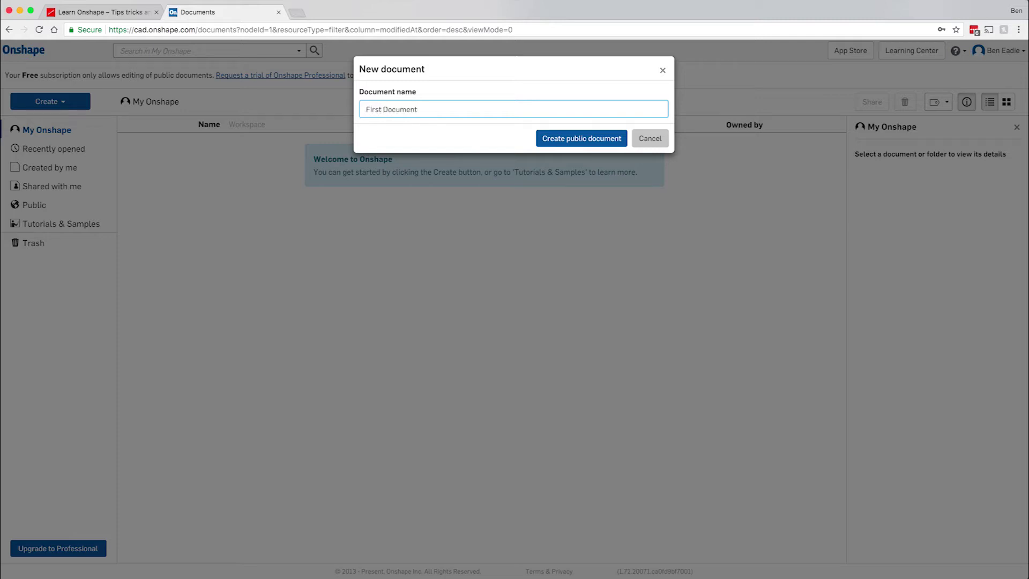
left_click(564, 138)
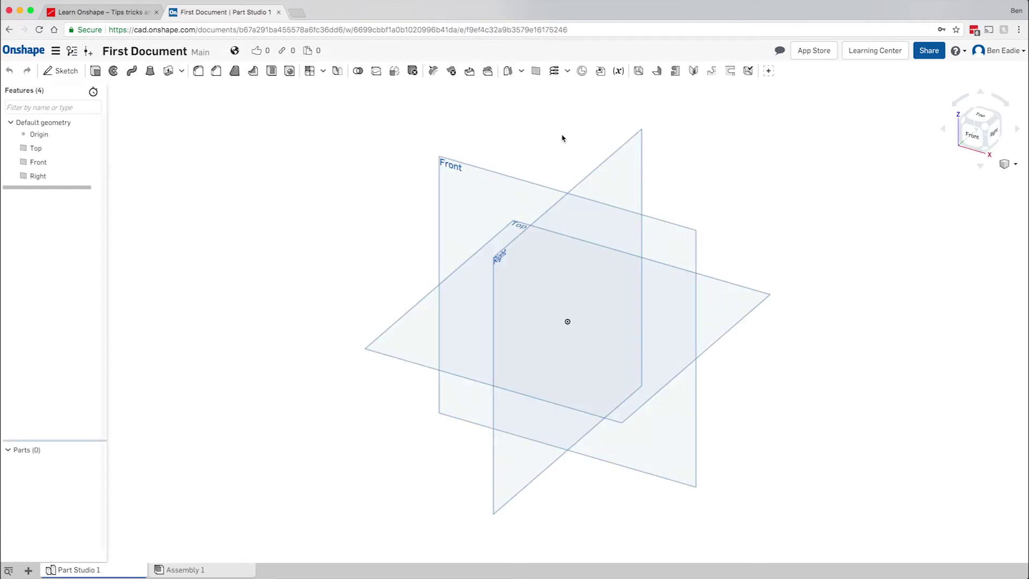
mouse_move(51, 573)
left_click(29, 571)
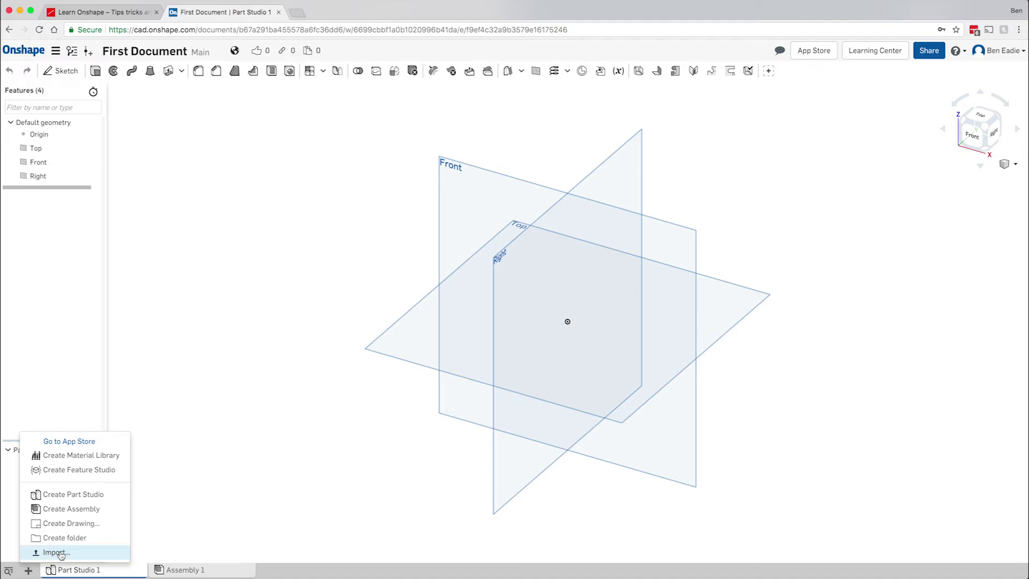
left_click(203, 443)
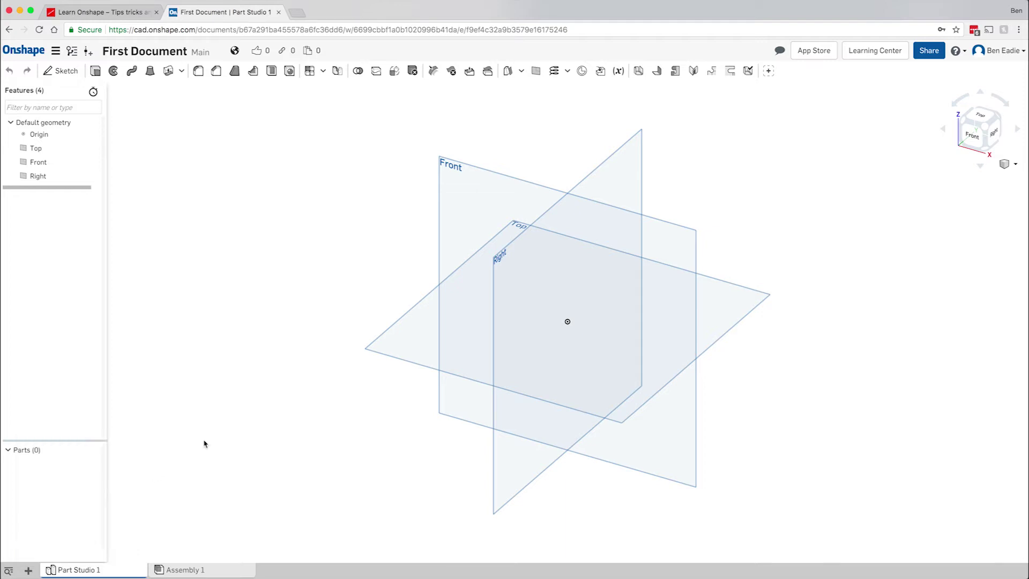
left_click(502, 175)
left_click(579, 161)
left_click(349, 273)
left_click(247, 231)
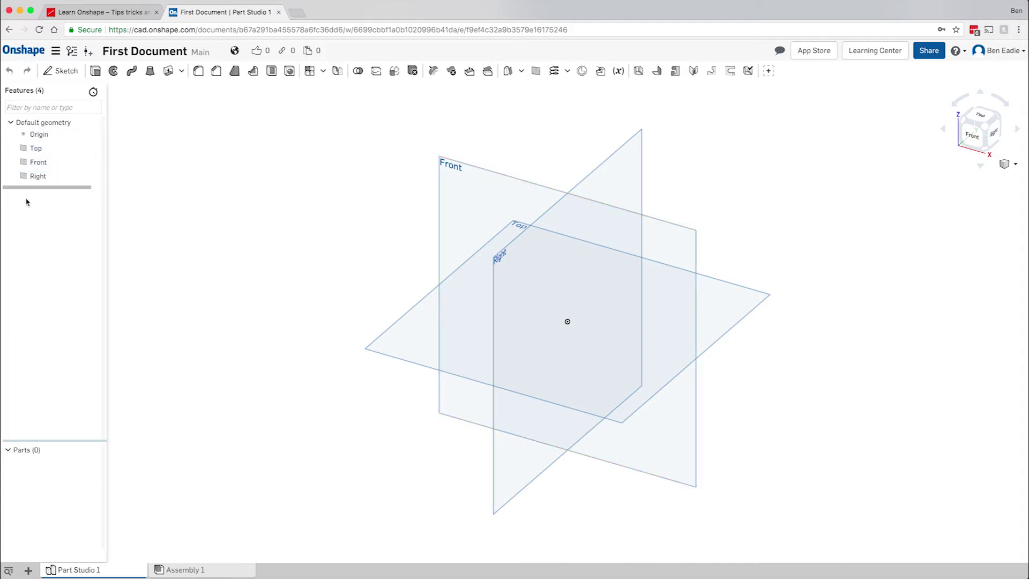
- Hide the Top and Right planes, and toggle the origin's visibility off and back on
left_click(93, 150)
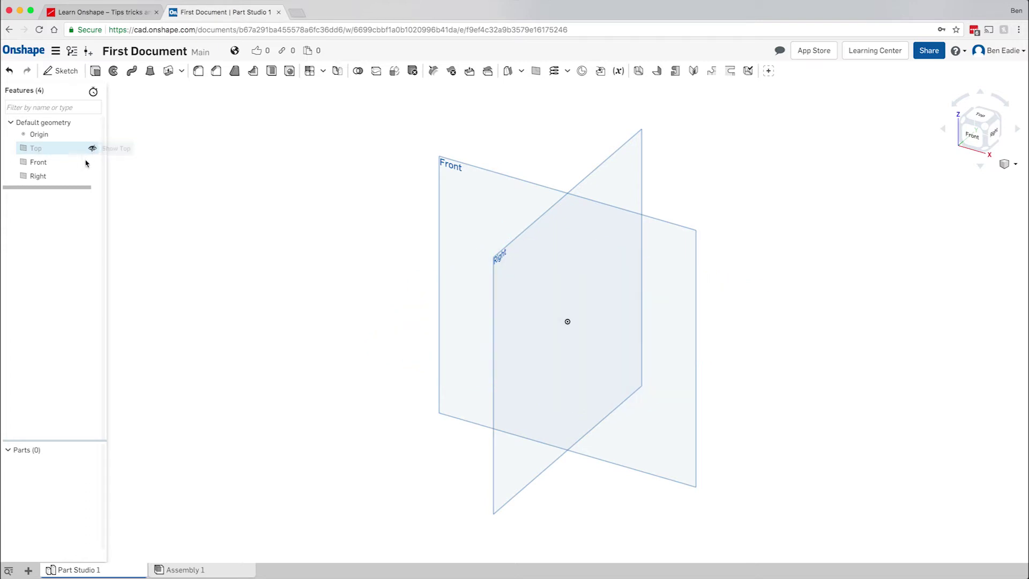
left_click(93, 177)
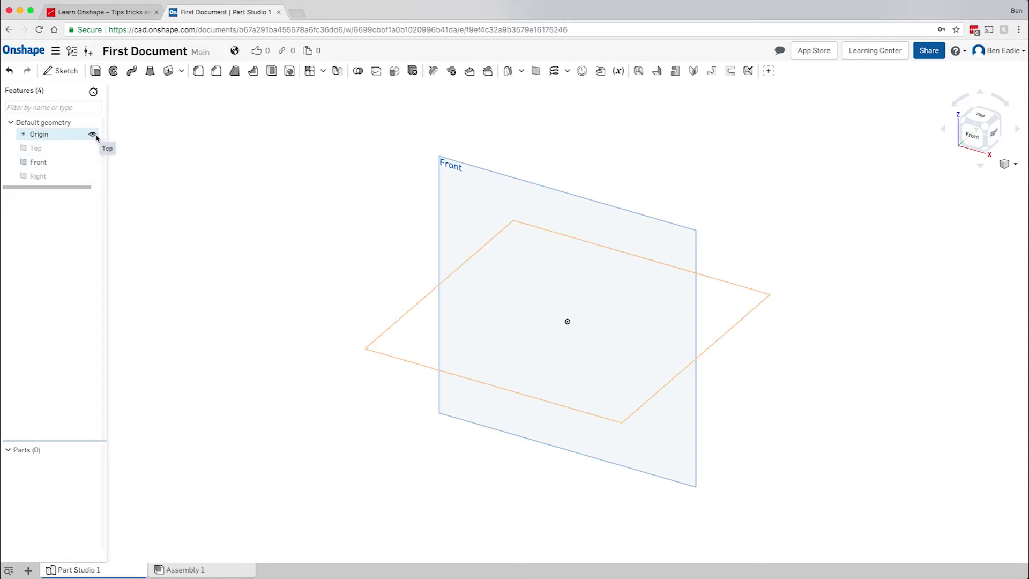
left_click(93, 135)
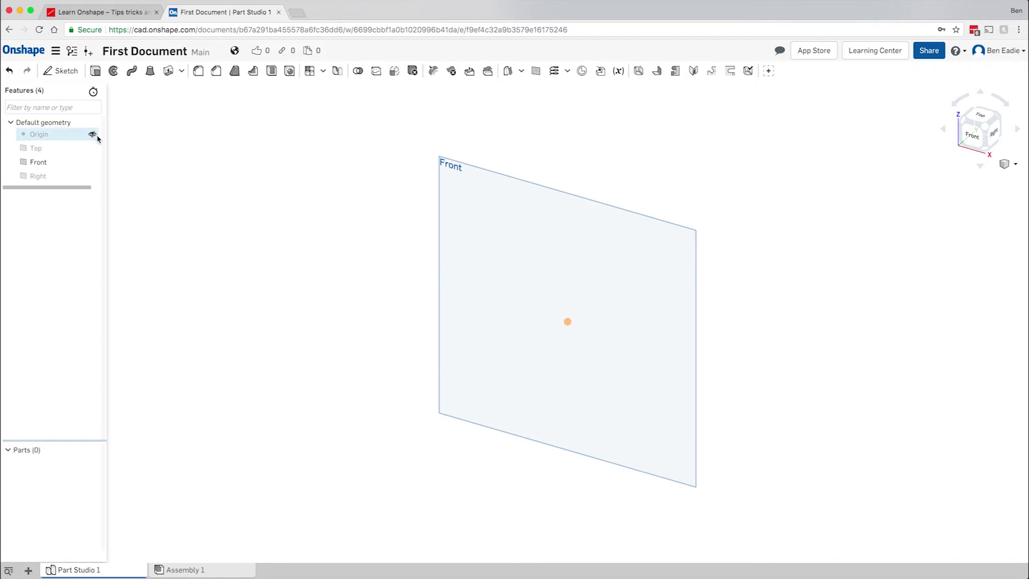
left_click(93, 135)
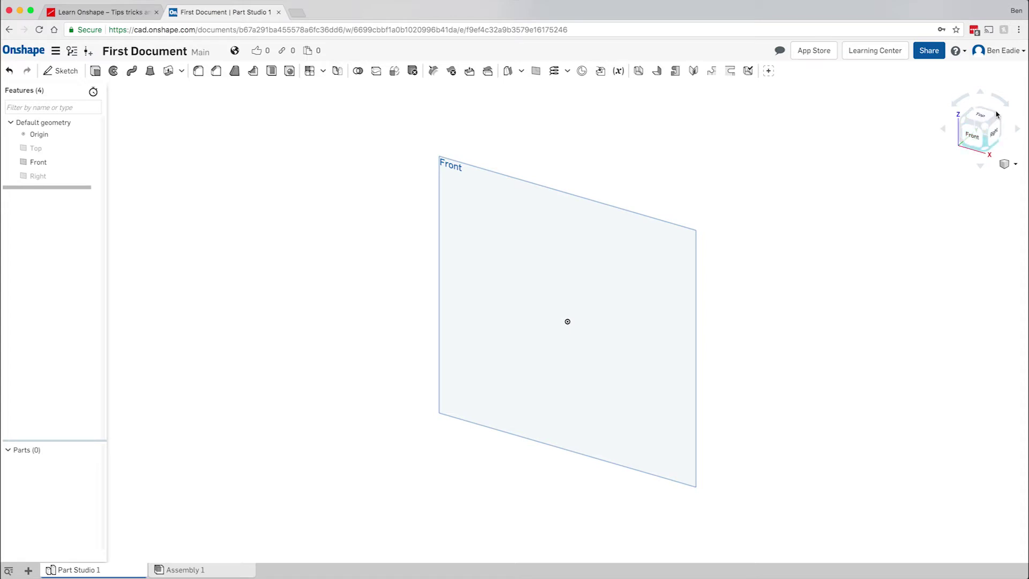
- Examine the Front plane from the front, isometric and top orientations, and with stepped rotations, zooming and free orbiting
left_click(972, 137)
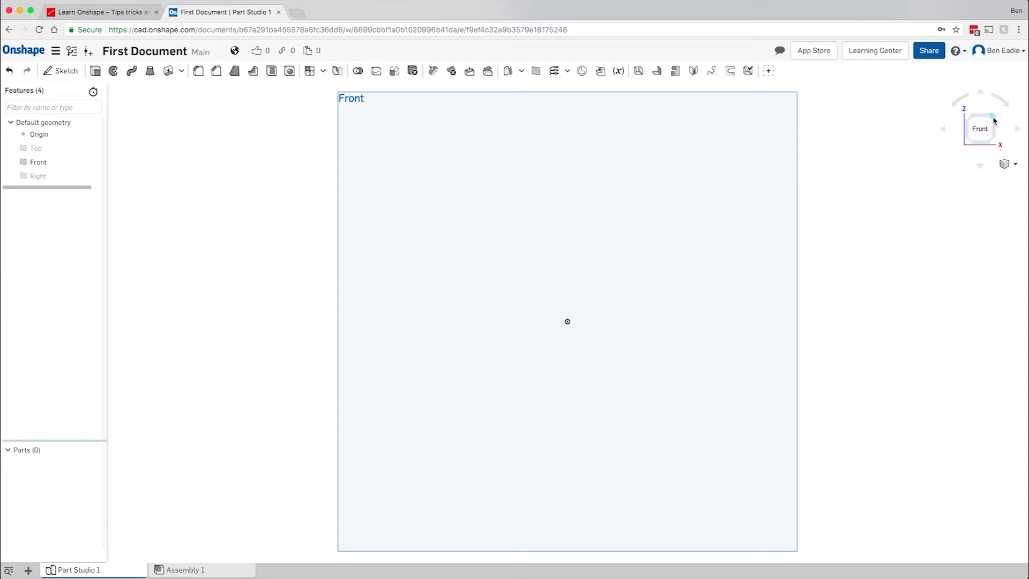
left_click(993, 117)
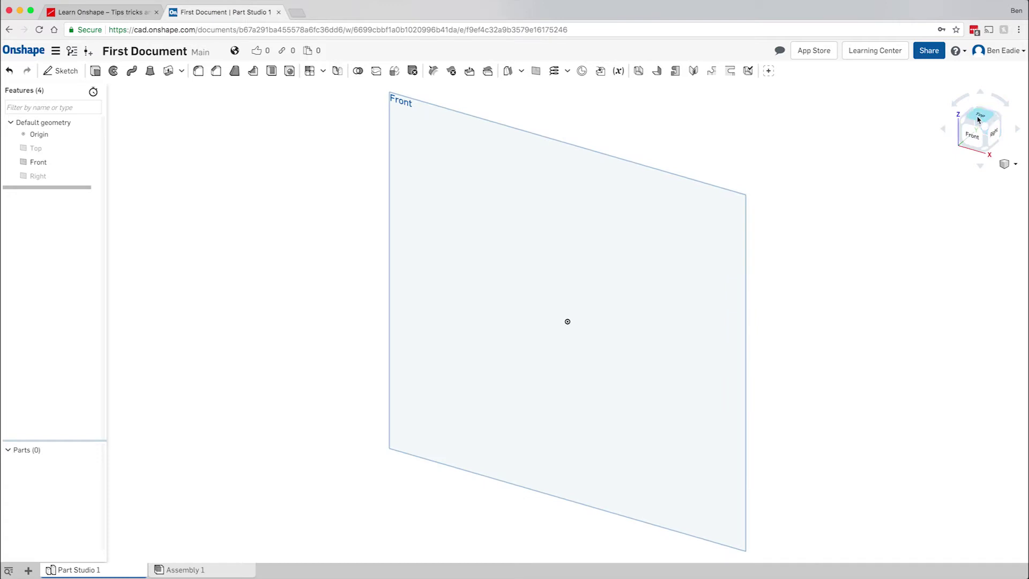
left_click(978, 119)
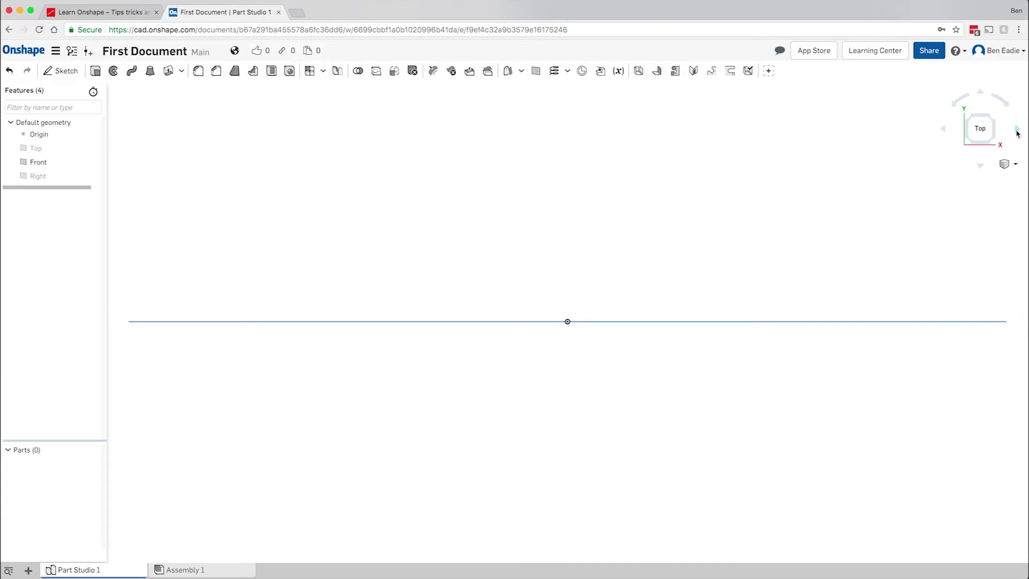
left_click(1018, 130)
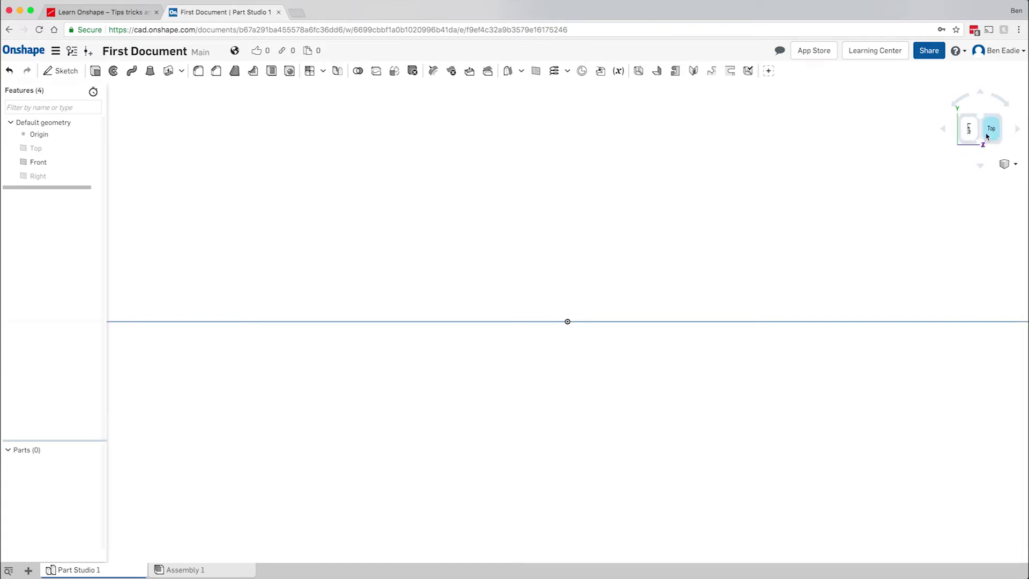
left_click(981, 96)
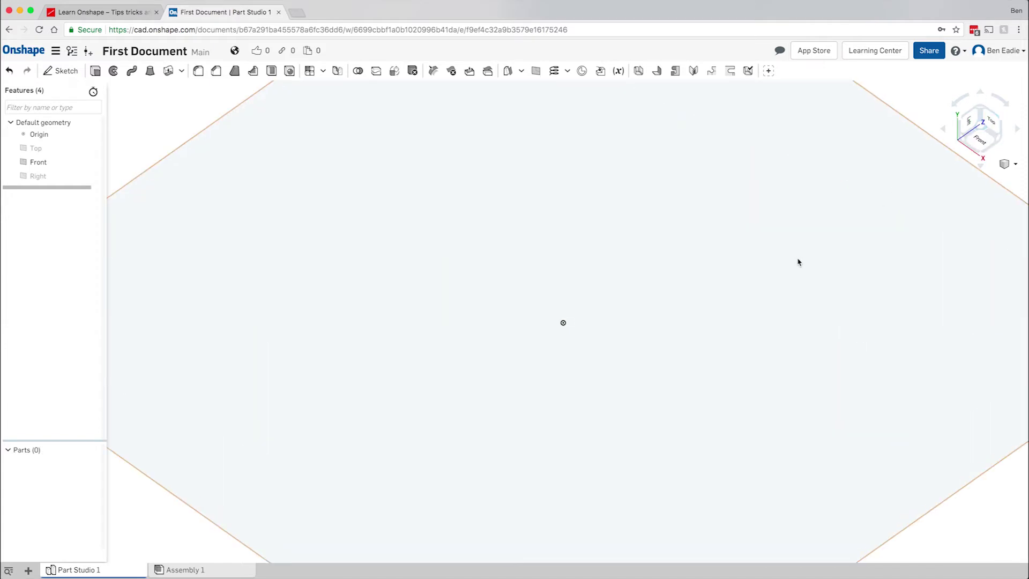
scroll(798, 262, "down", 10)
scroll(837, 262, "up", 5)
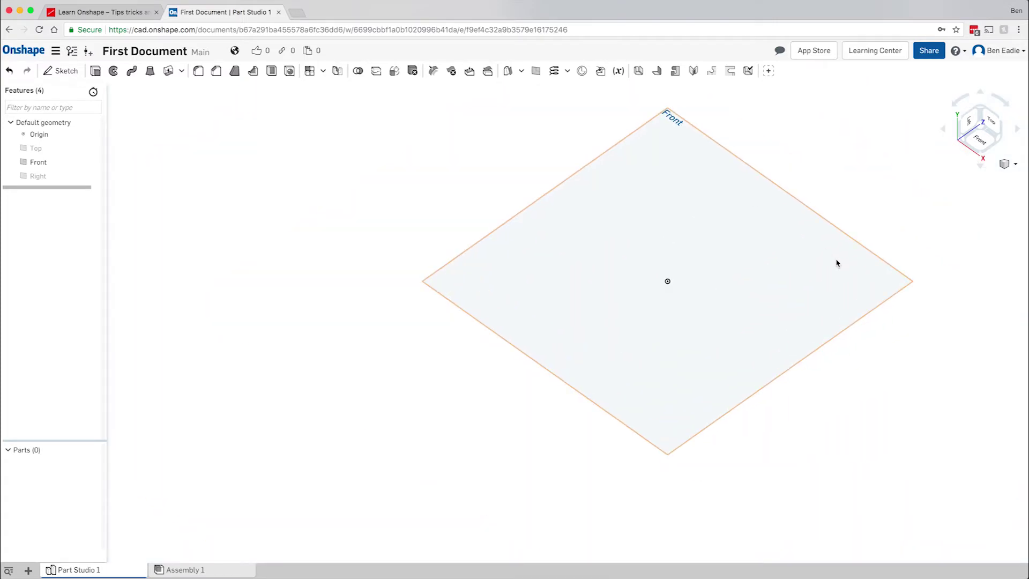
left_click(954, 106)
left_click(954, 106)
key("shift+2")
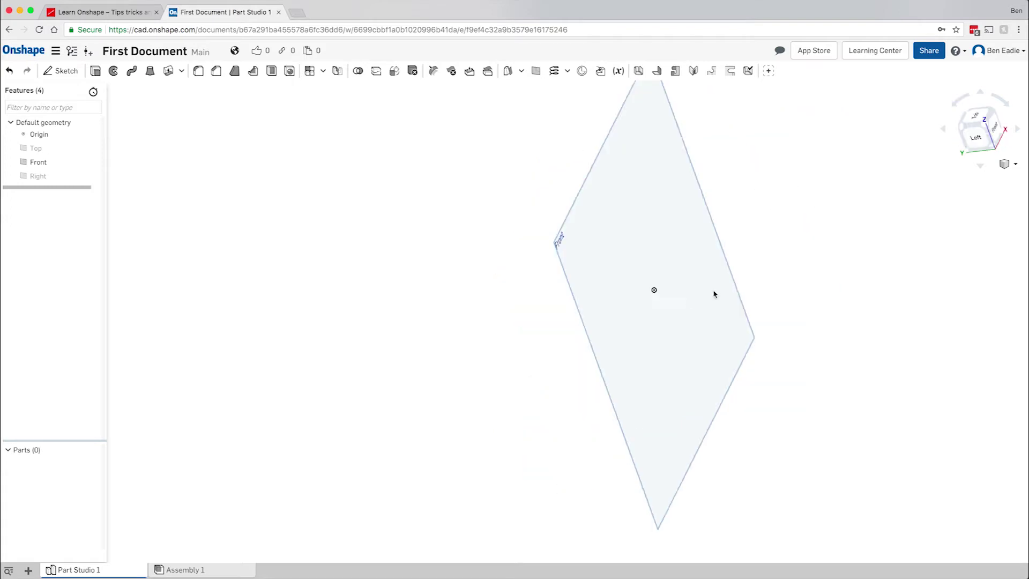
right_click_drag(825, 312, 558, 425)
scroll(631, 316, "up", 5)
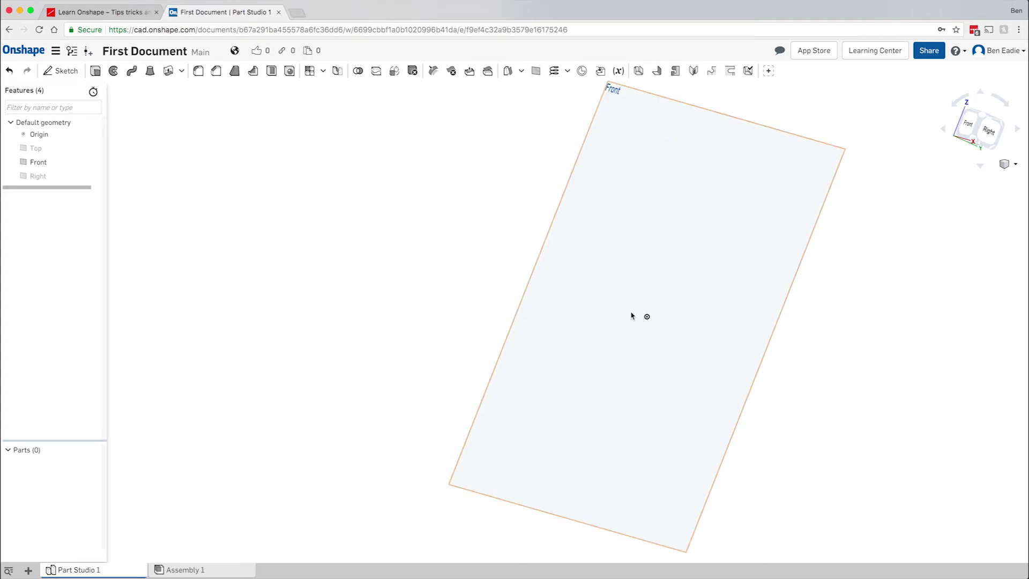
- Return the Front plane to the front orientation after orbiting it, and look through the available view and display options
scroll(631, 316, "down", 5)
right_click_drag(531, 311, 645, 279)
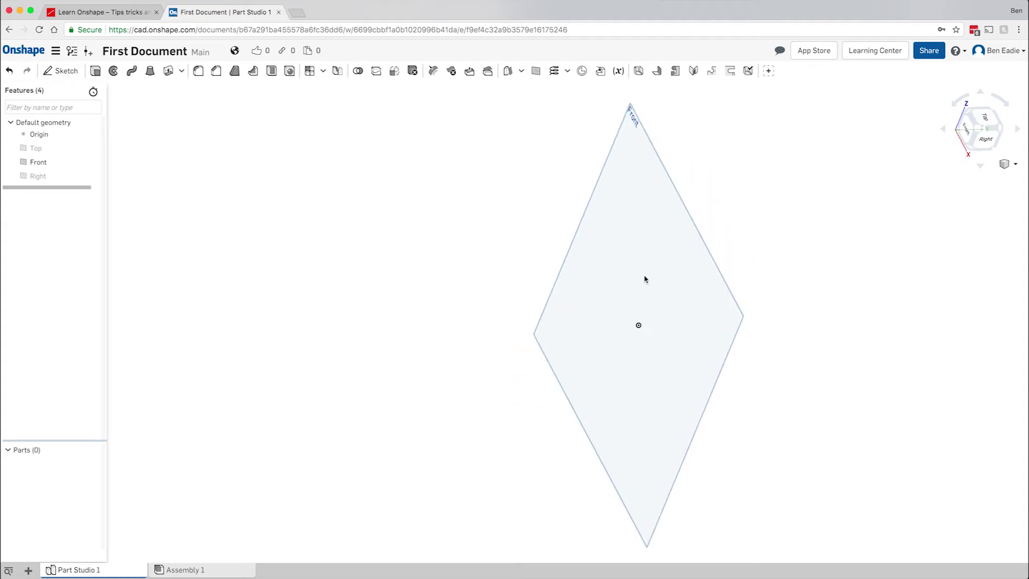
left_click(970, 130)
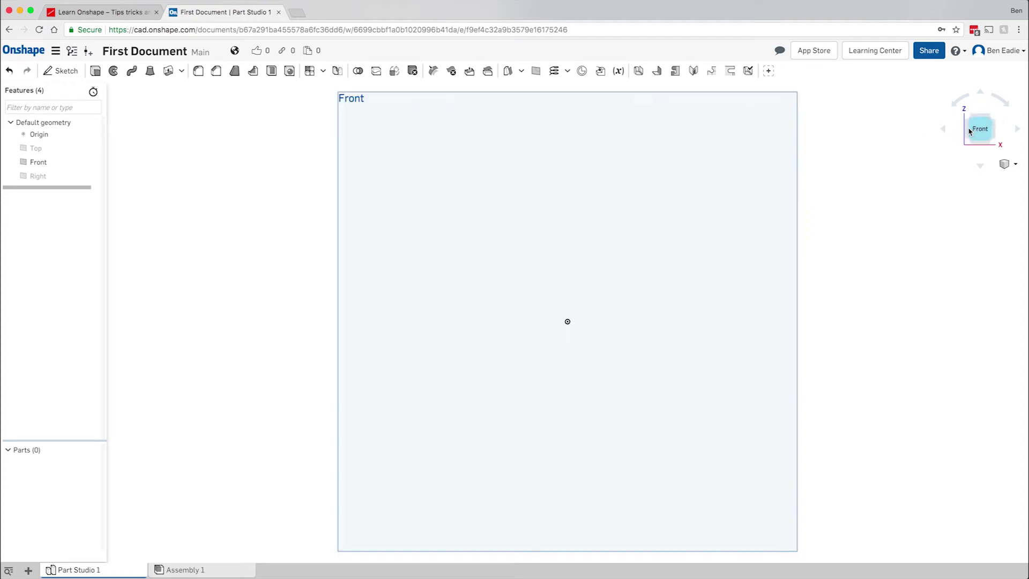
left_click(1016, 166)
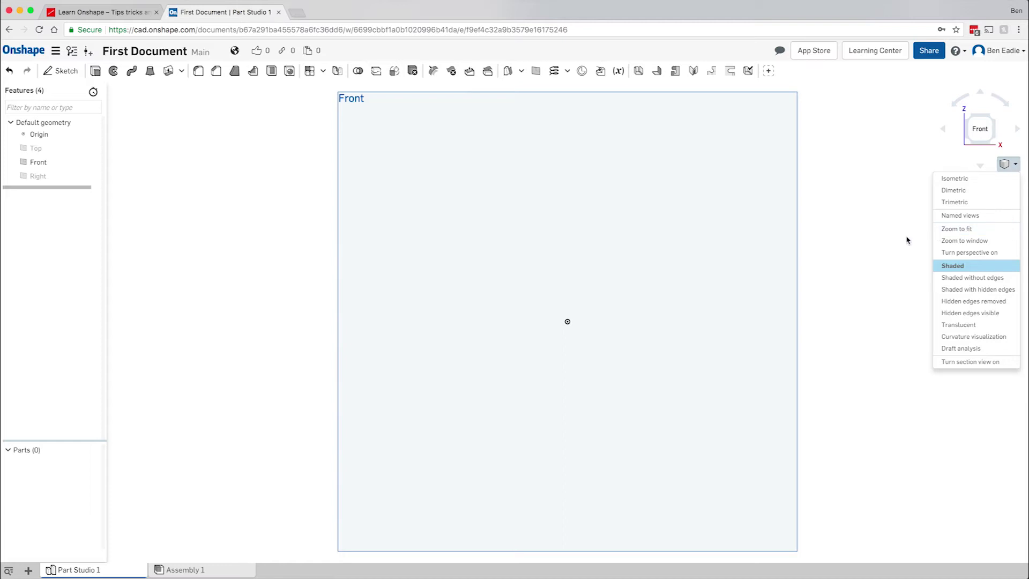
left_click(869, 241)
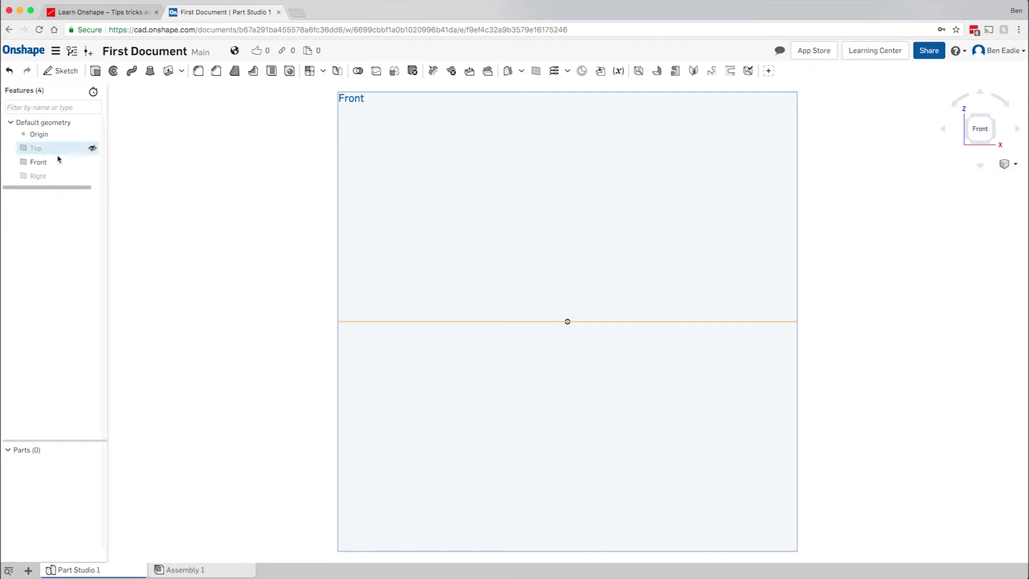
- Start a sketch on the Front plane and draw a corner rectangle about 3.0 in wide by 2.3 in high around the origin
left_click(41, 163)
left_click(62, 71)
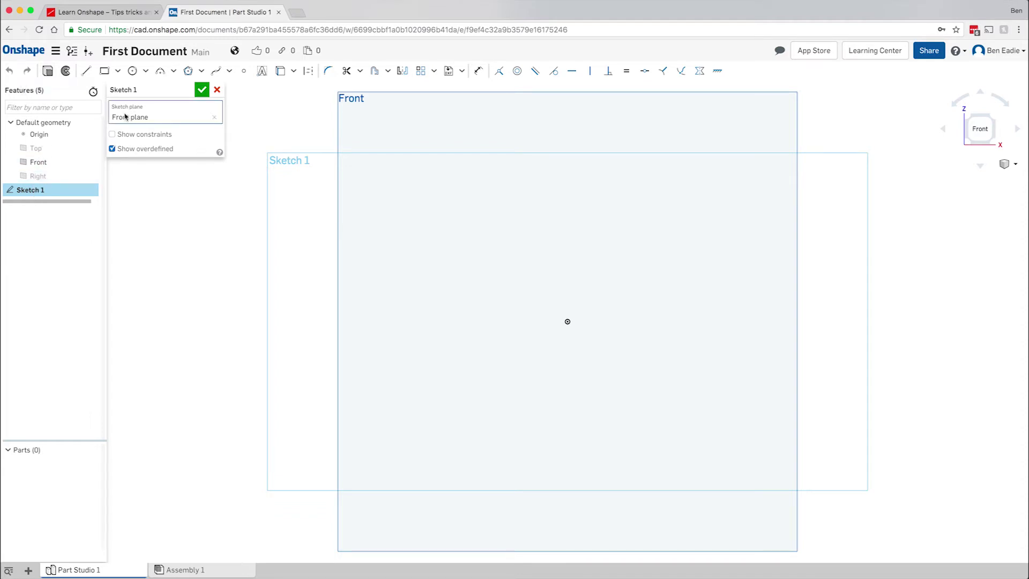
left_click(104, 75)
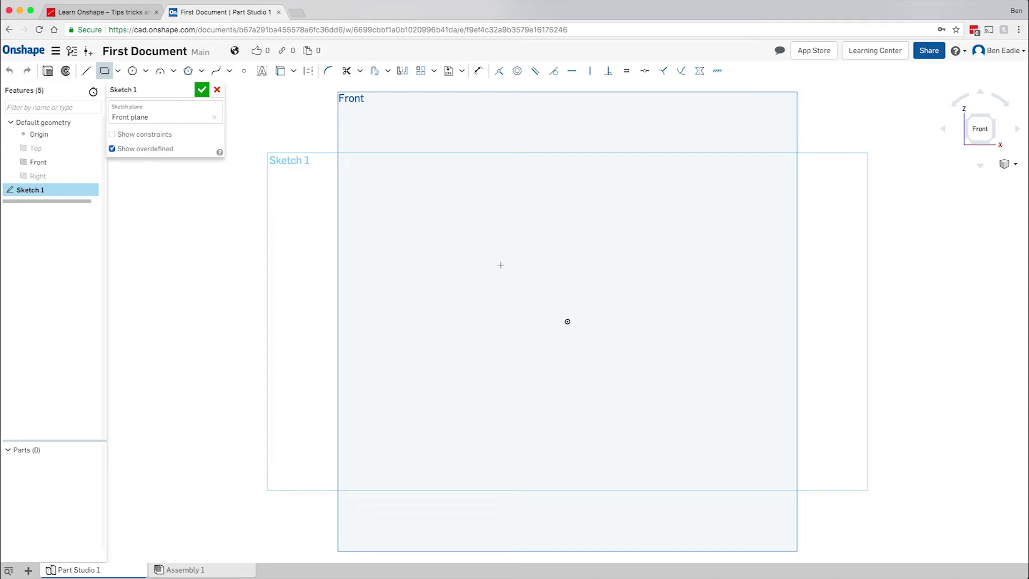
left_click_drag(547, 322, 716, 426)
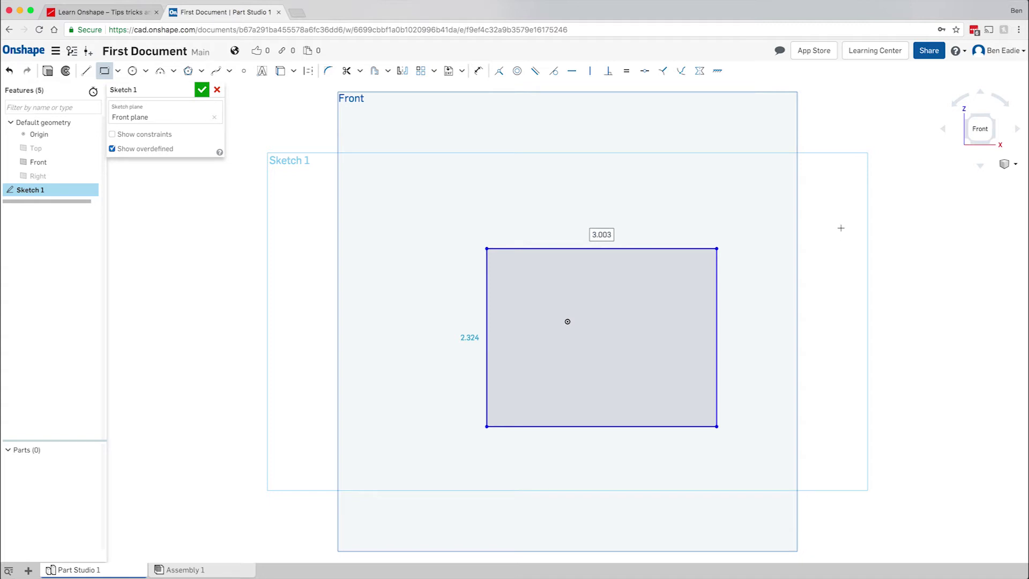
- Extrude the rectangle sketch as a new solid with a blind depth of 1 in, and hide the Front plane
right_click_drag(811, 247, 804, 258)
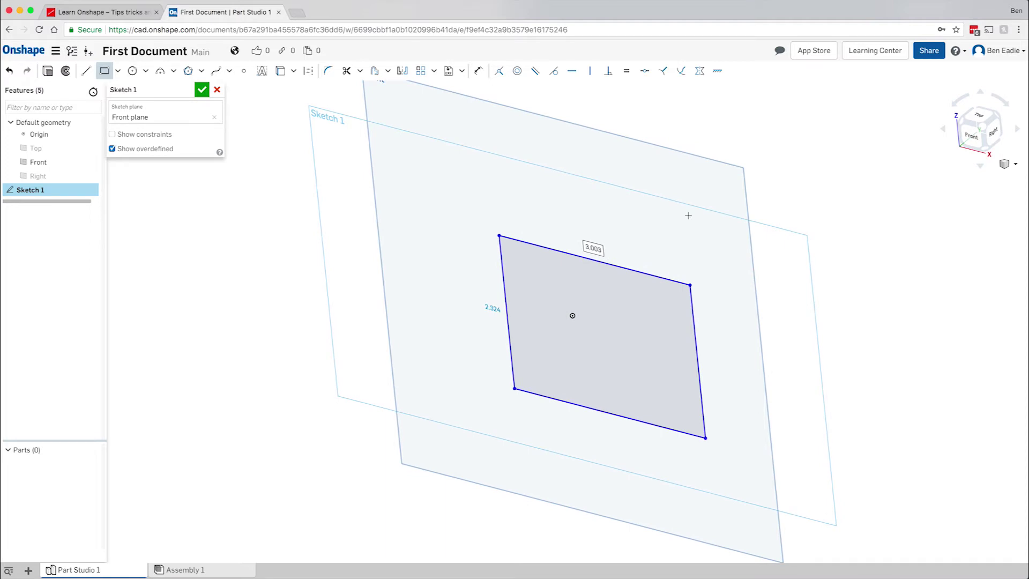
left_click(48, 72)
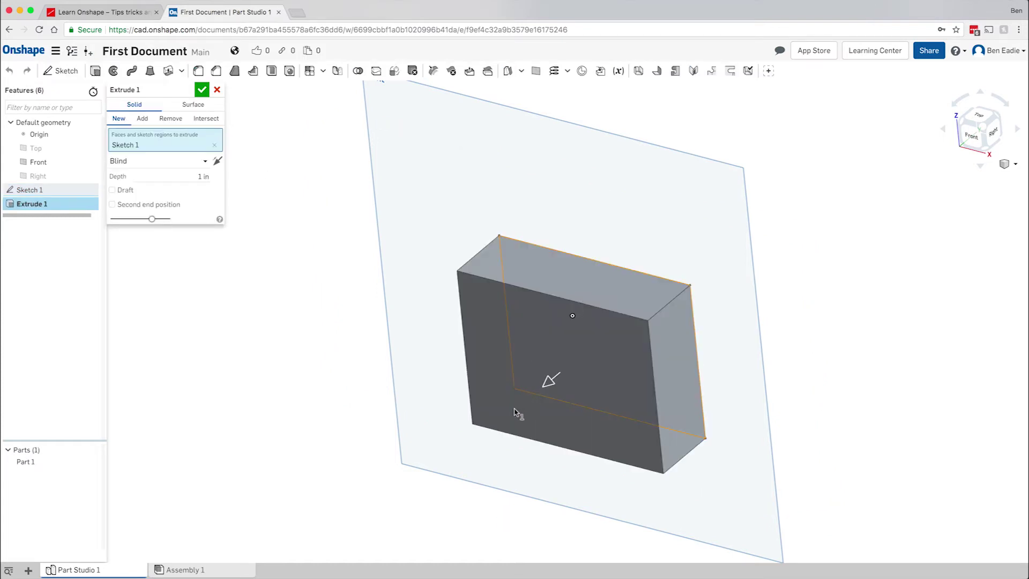
left_click(202, 91)
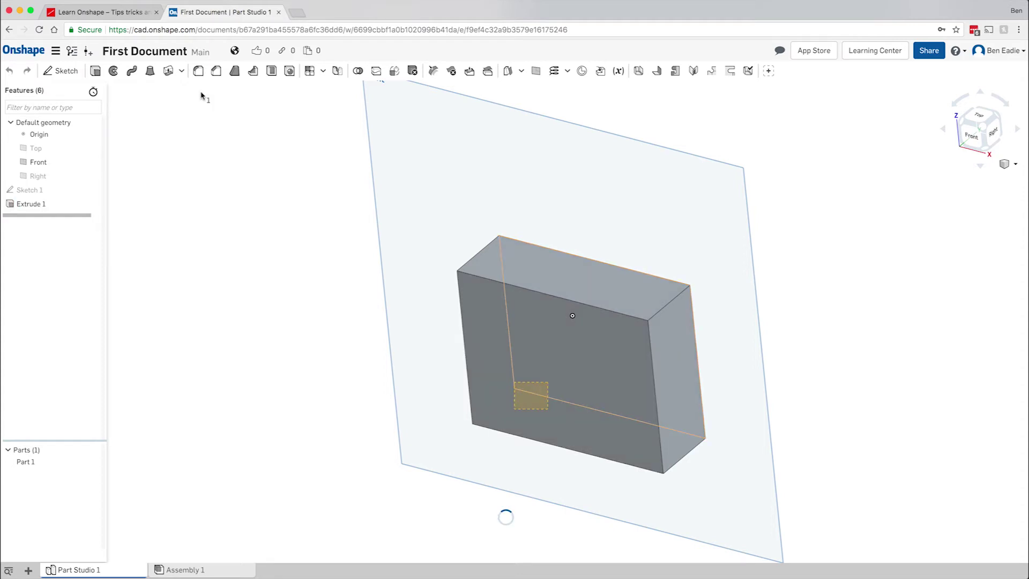
left_click(93, 163)
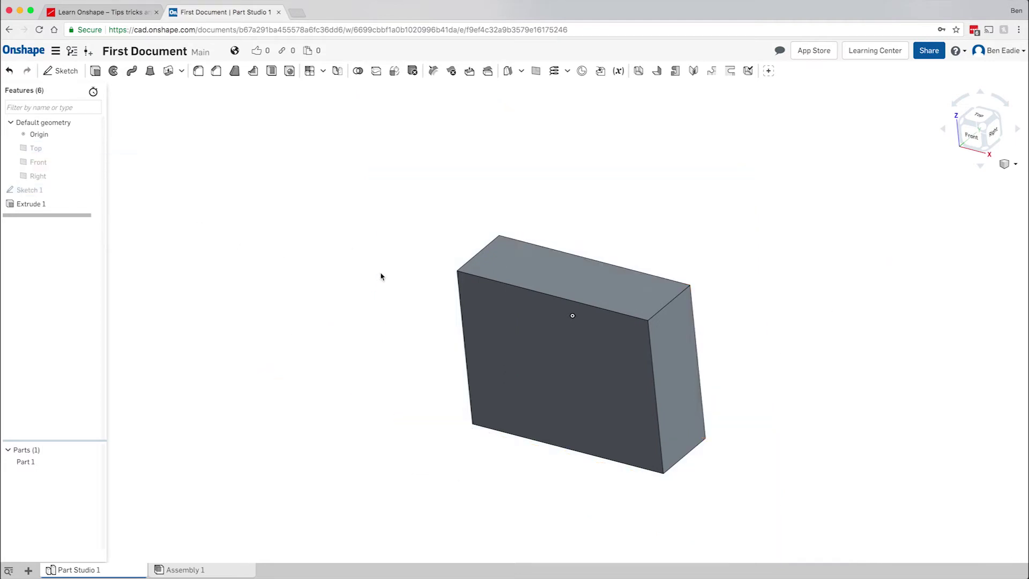
- Examine the block by orbiting and zooming in and out, bringing it back into full view each time with Zoom to fit
mouse_move(448, 259)
right_mouse_down()
mouse_move(480, 202)
mouse_move(490, 209)
mouse_move(386, 225)
mouse_move(843, 214)
right_mouse_up()
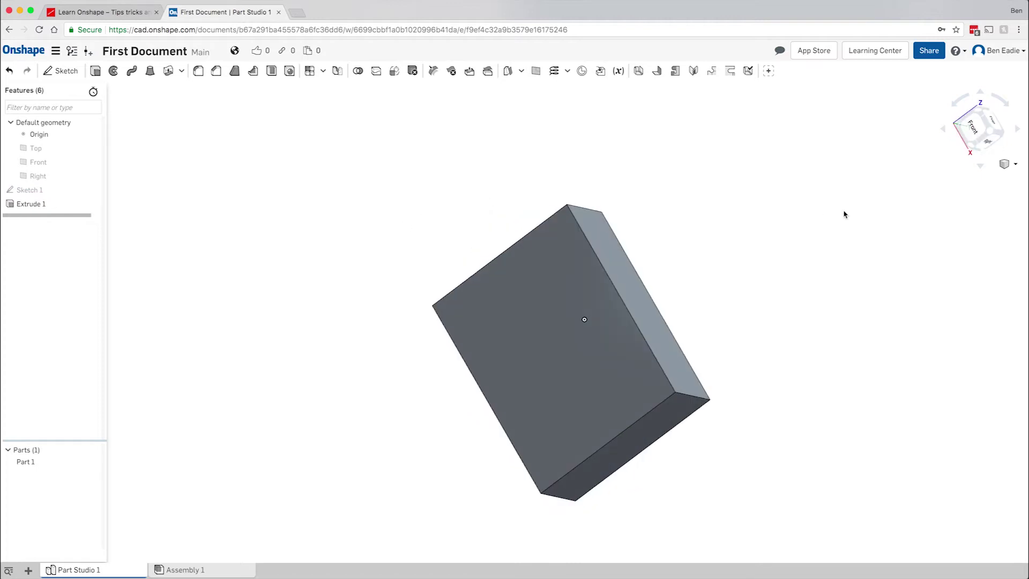
left_click(1011, 167)
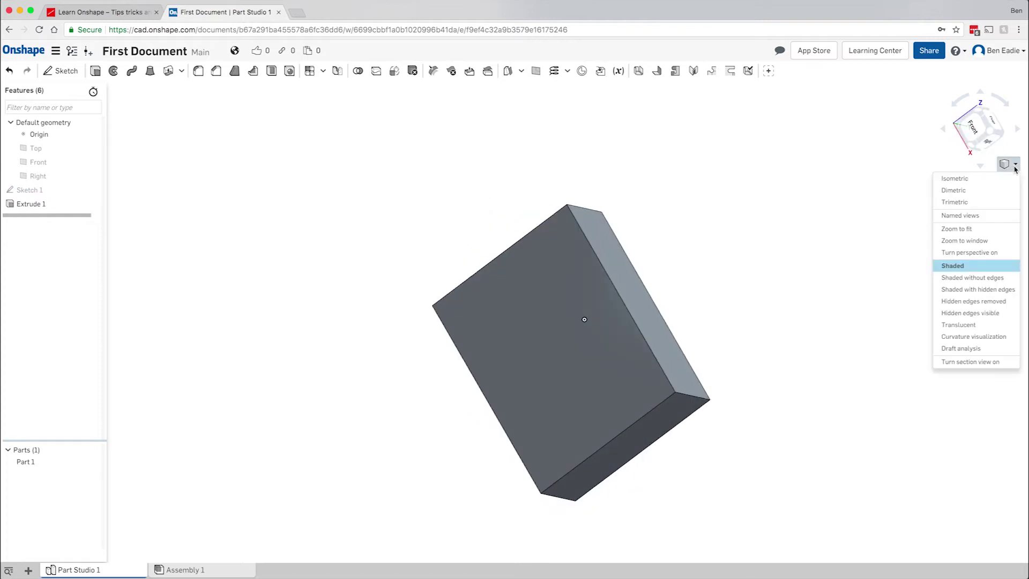
left_click(970, 229)
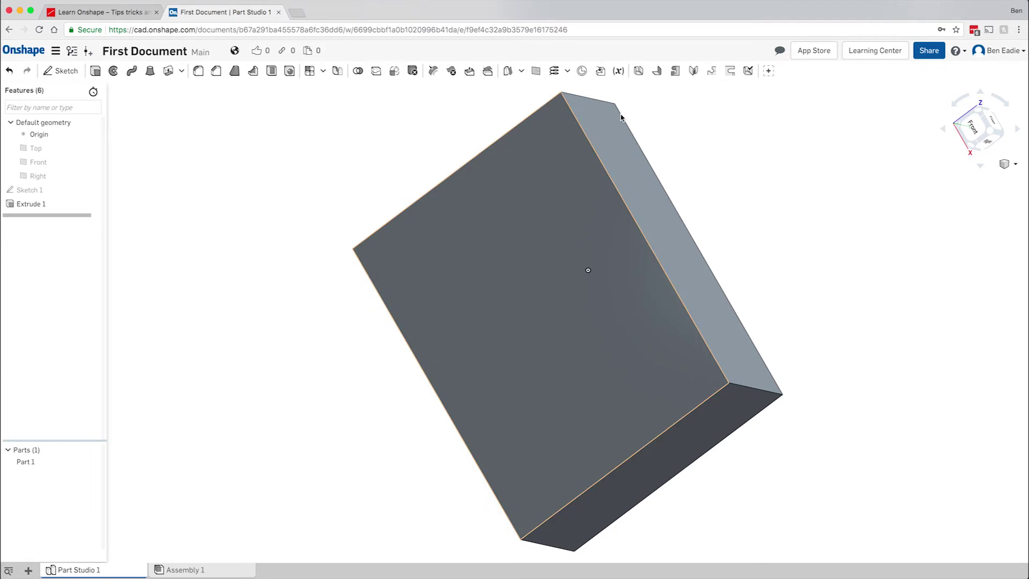
scroll(513, 260, "up", 3)
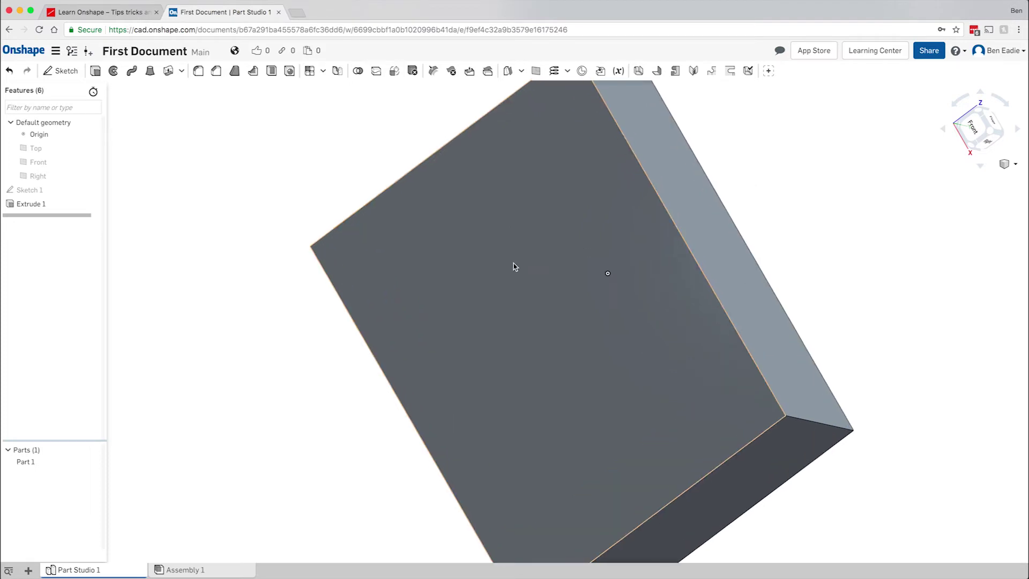
scroll(514, 263, "up", 6)
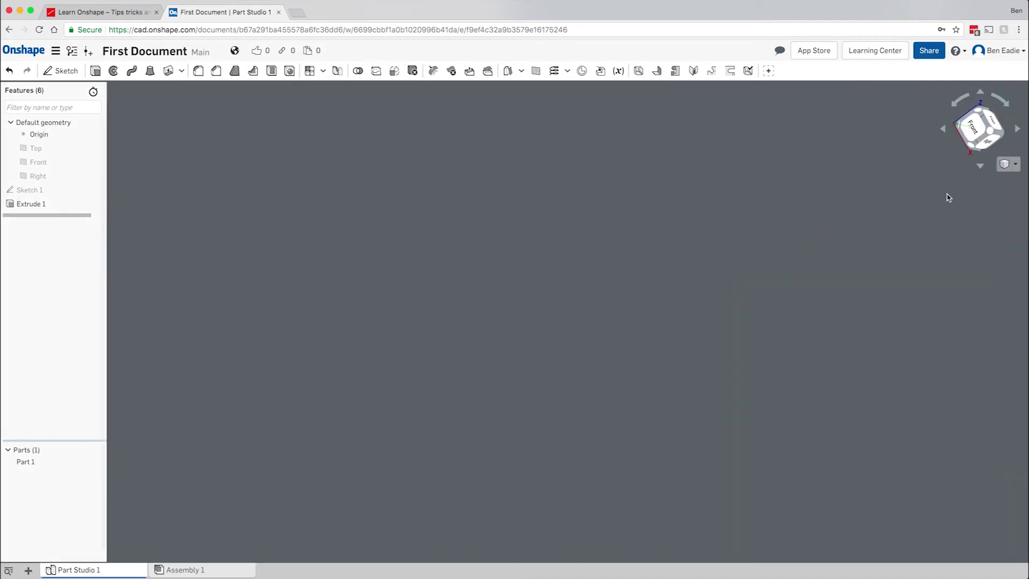
left_click(1017, 166)
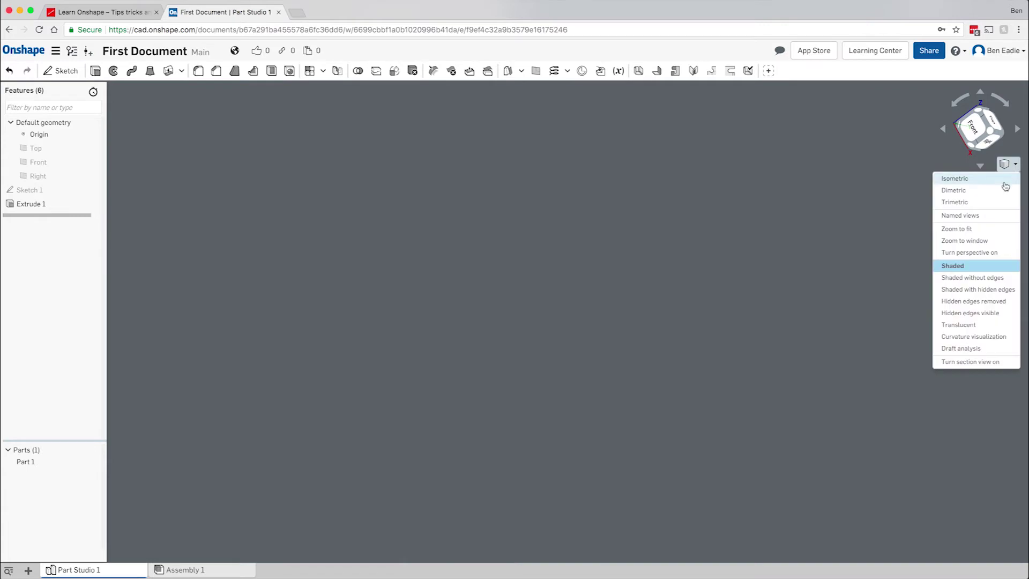
left_click(963, 230)
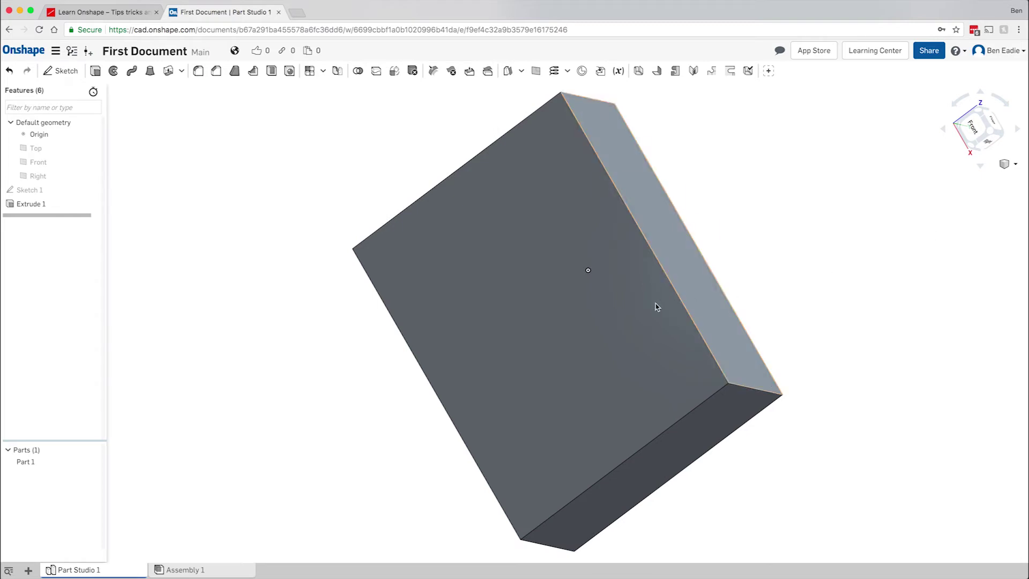
scroll(656, 304, "up", 5)
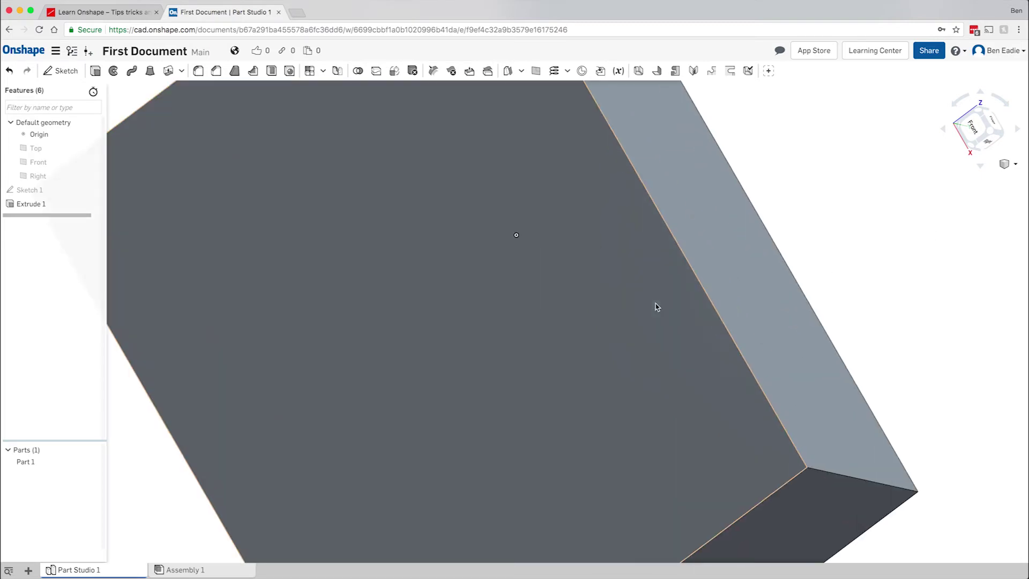
scroll(656, 307, "down", 10)
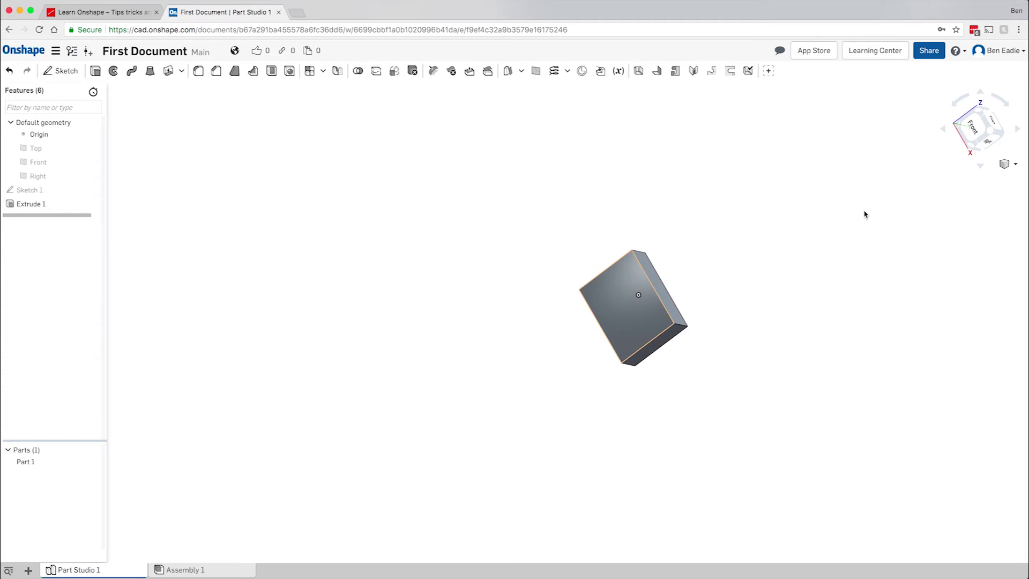
scroll(860, 217, "down", 1)
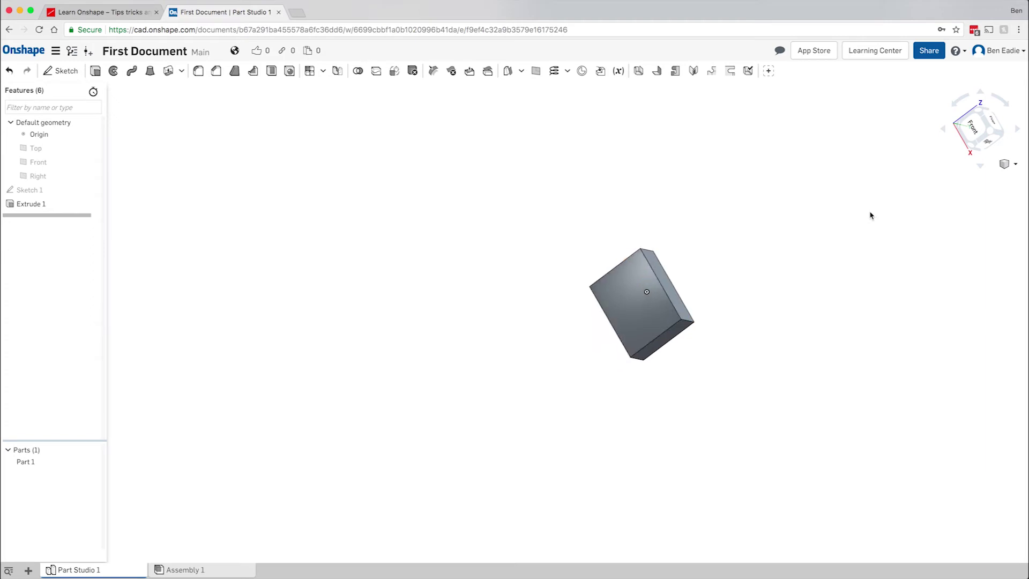
left_click(1014, 168)
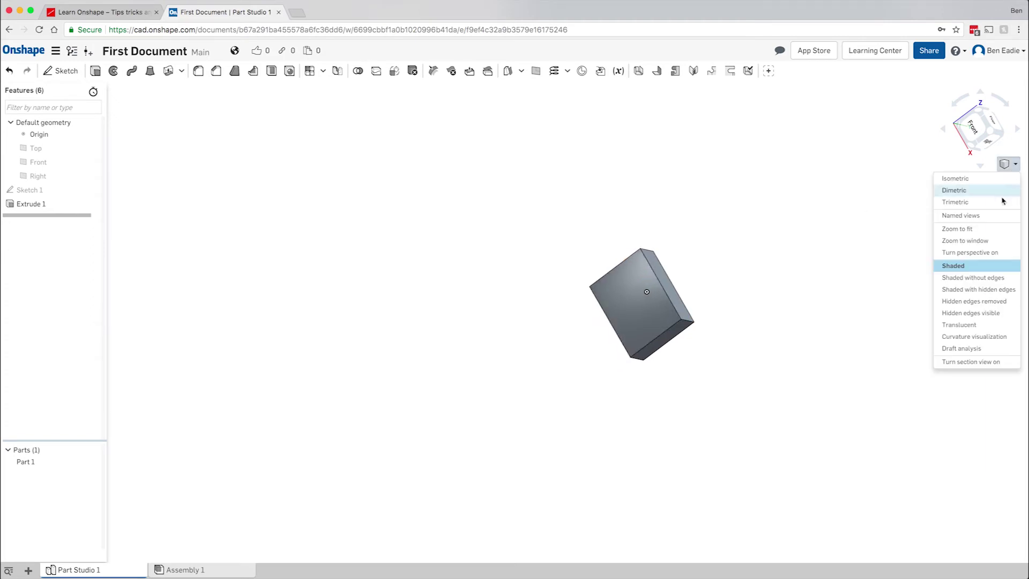
left_click(973, 234)
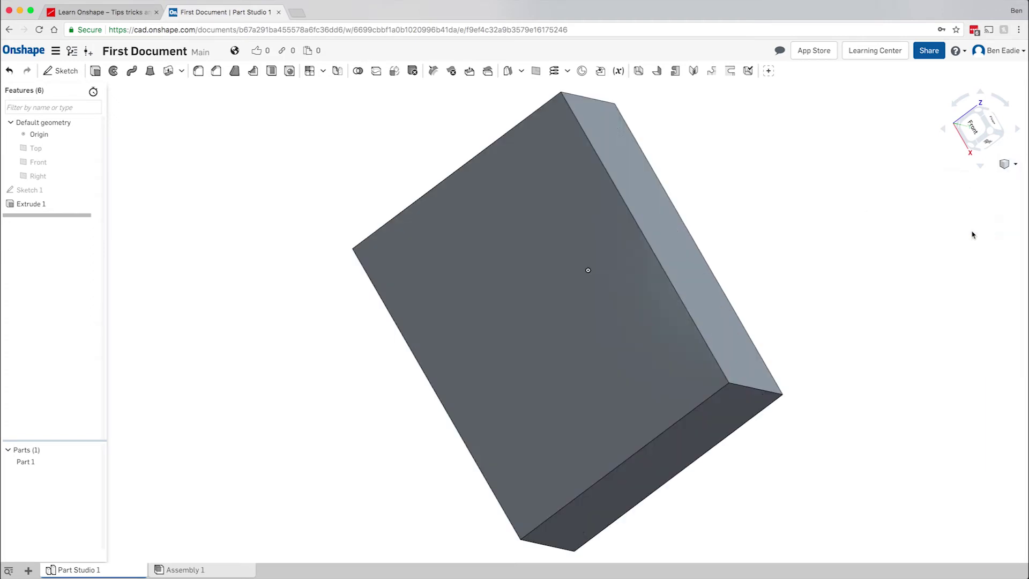
- Use Zoom to window to magnify the area around the block's lower-right corner
left_click(1014, 169)
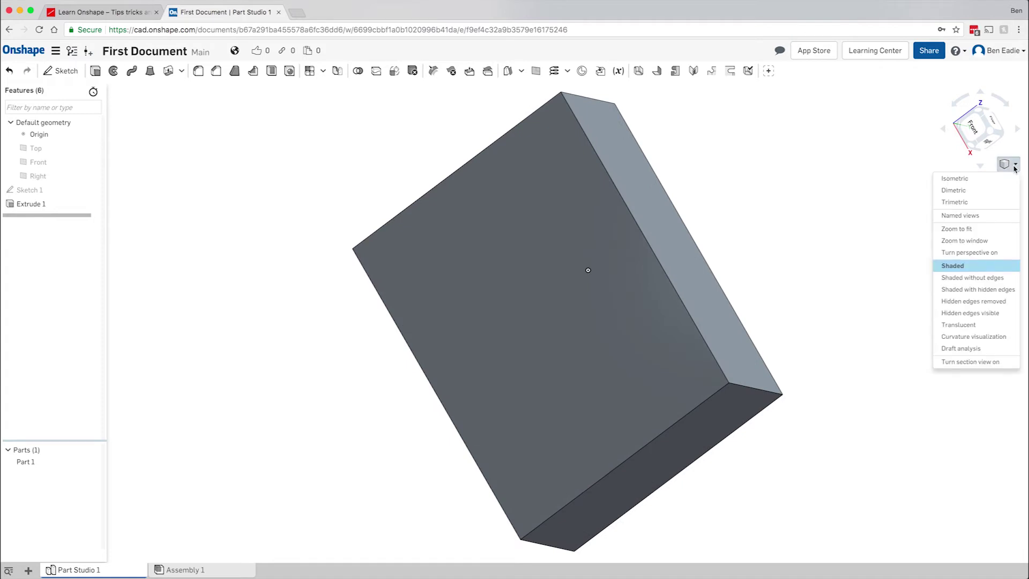
left_click(979, 246)
left_click_drag(641, 257, 867, 456)
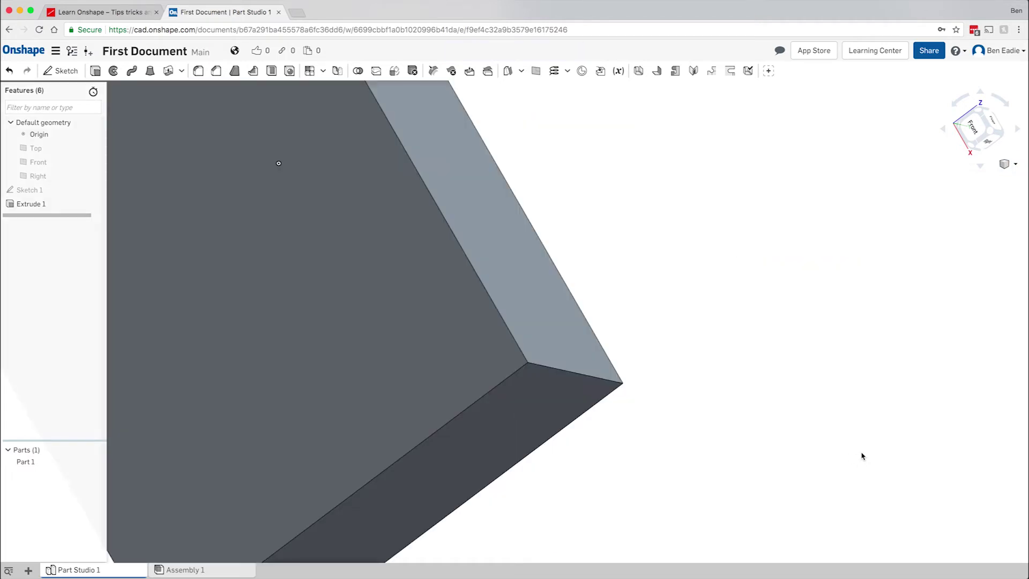
- View the block as Shaded without edges, fit it in the view, and switch the display to Shaded with hidden edges
left_click(1017, 166)
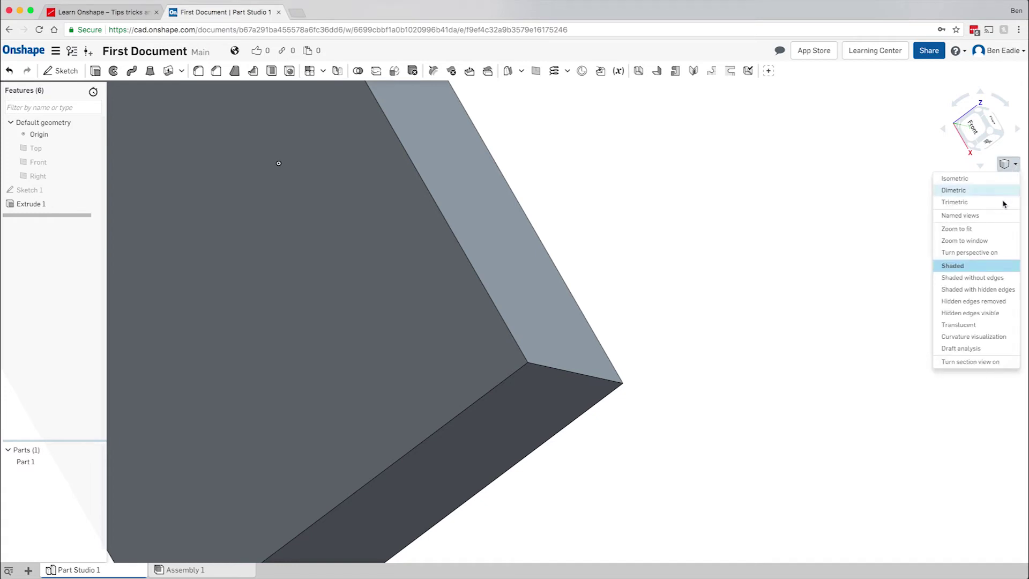
left_click(992, 279)
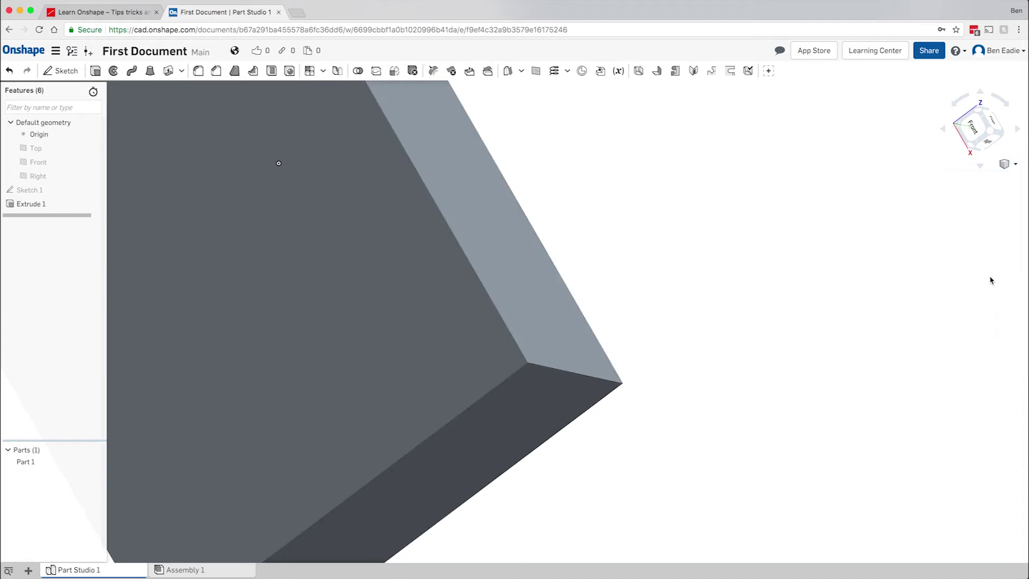
left_click(531, 366)
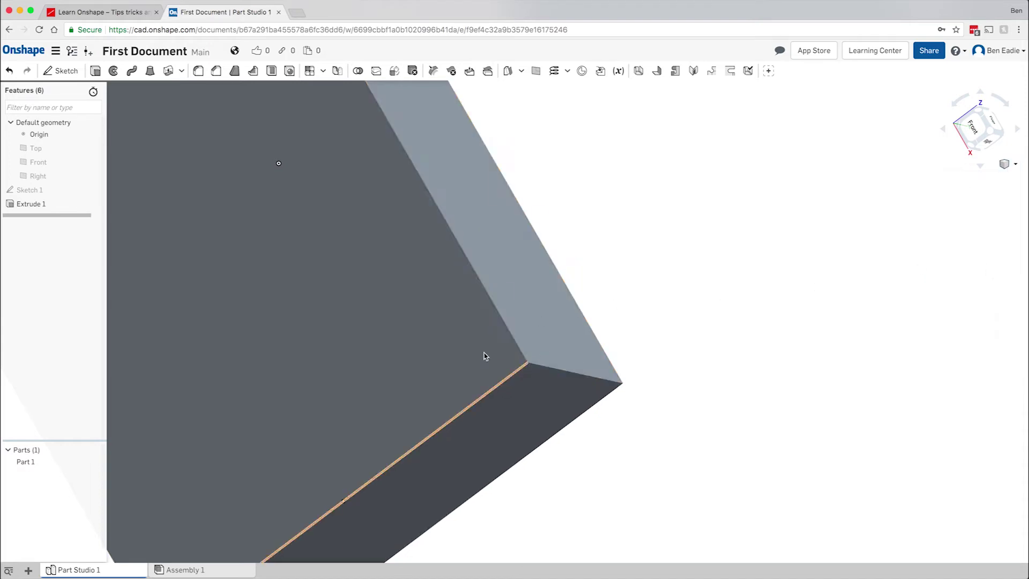
key("f")
left_click(1015, 164)
left_click(959, 290)
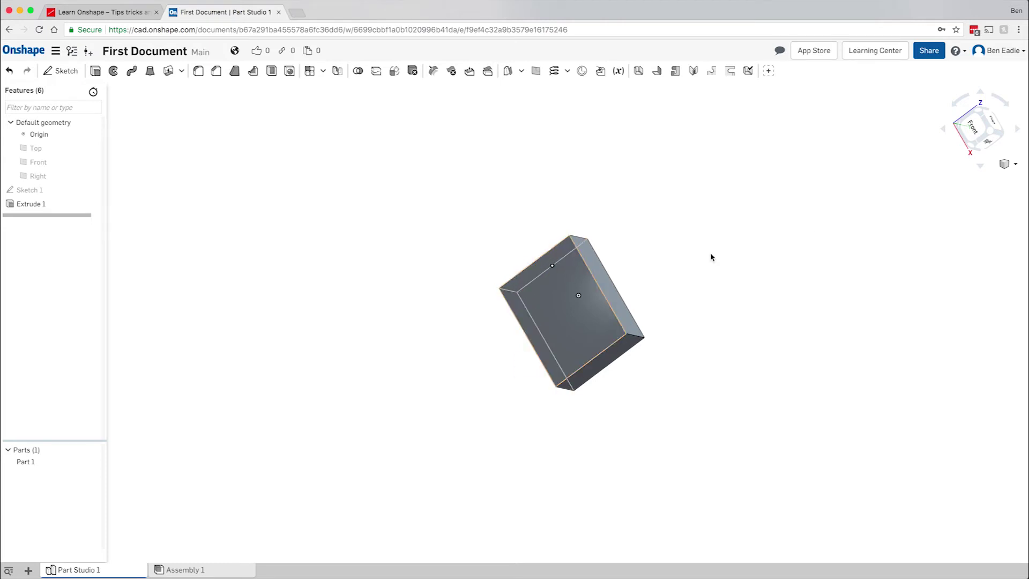
- Switch the display to Hidden edges removed and inspect the block from a slightly rotated angle
left_click(1009, 165)
left_click(979, 302)
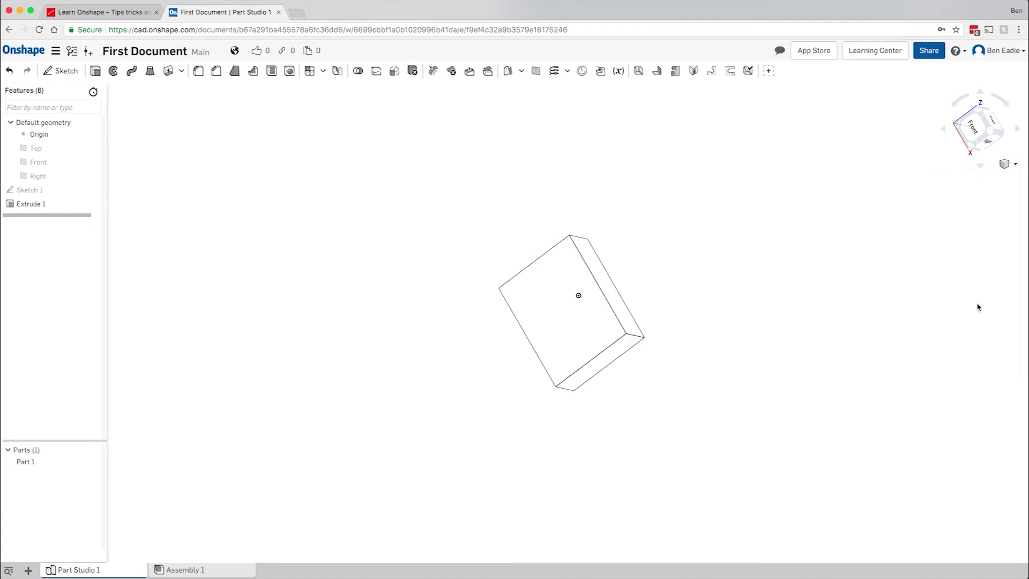
scroll(554, 325, "up", 2)
scroll(598, 315, "up", 1)
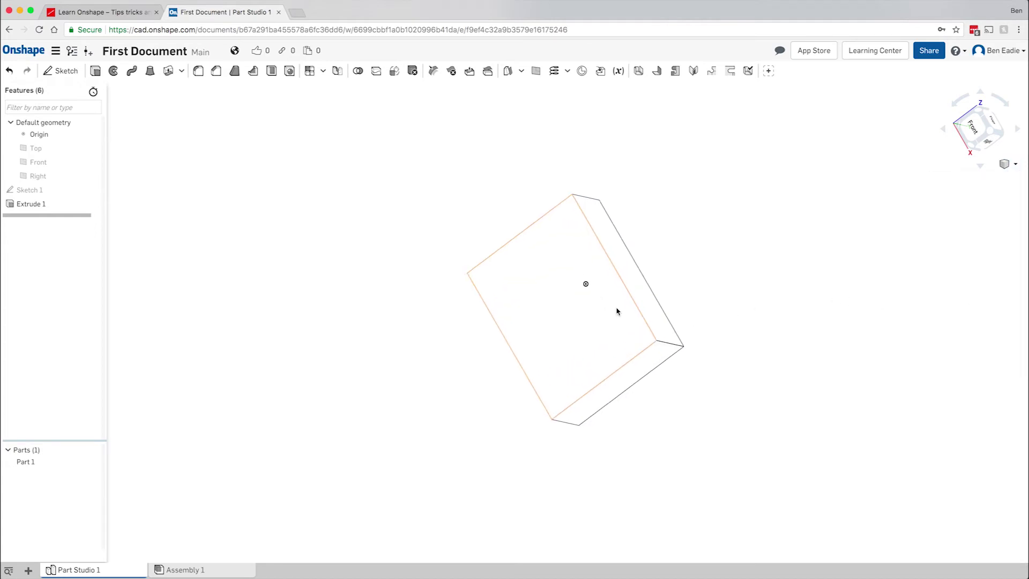
right_click_drag(610, 313, 722, 302)
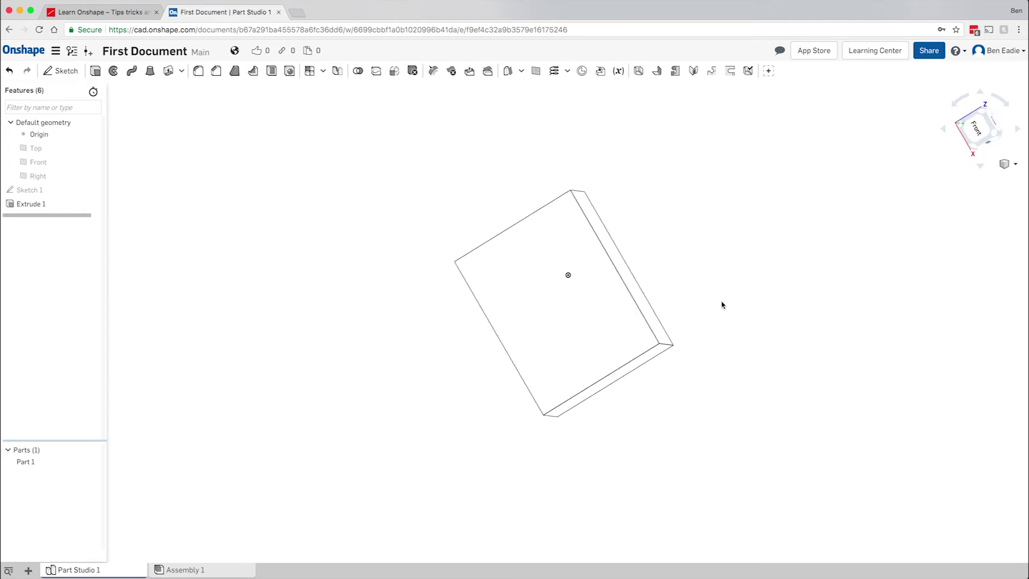
- Show the block with Hidden edges visible, switch the display to Translucent, and inspect it from a rotated angle
left_click(1017, 167)
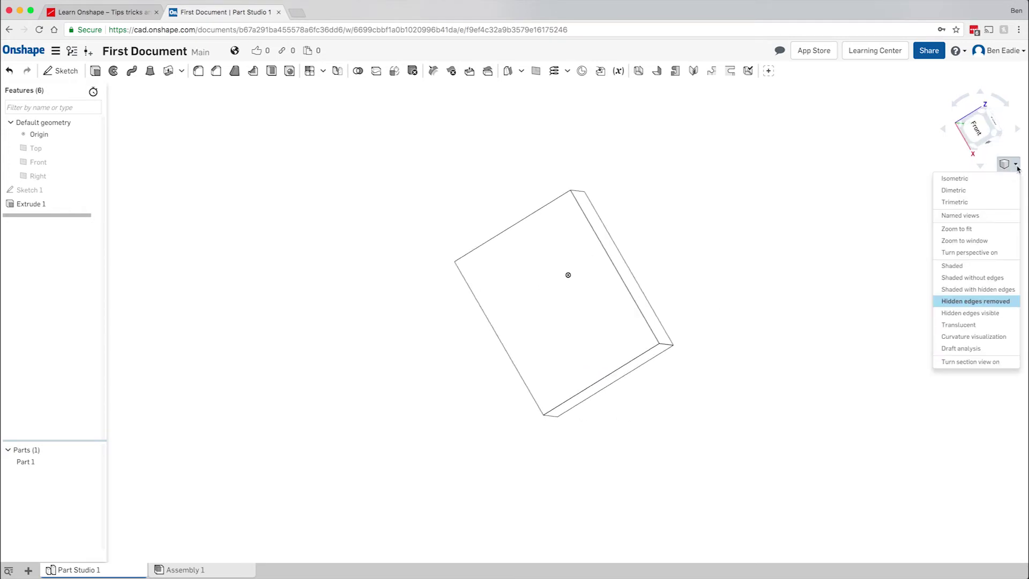
left_click(958, 314)
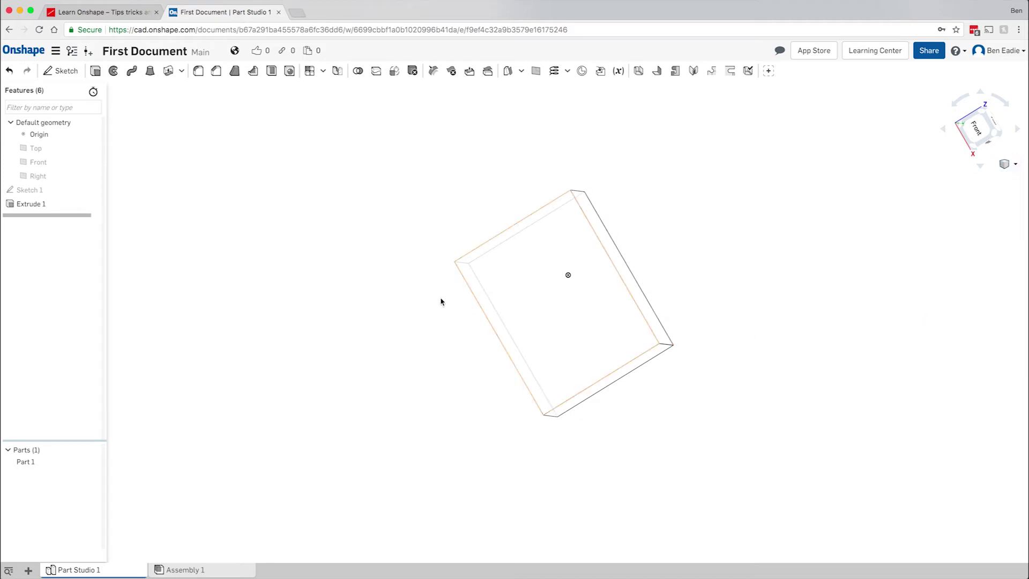
left_click(1017, 166)
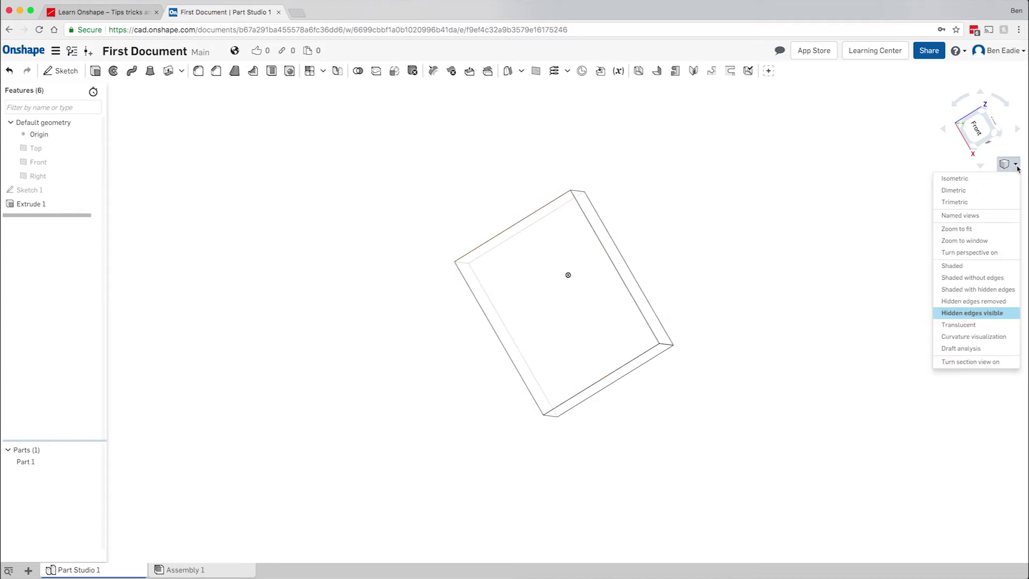
left_click(958, 324)
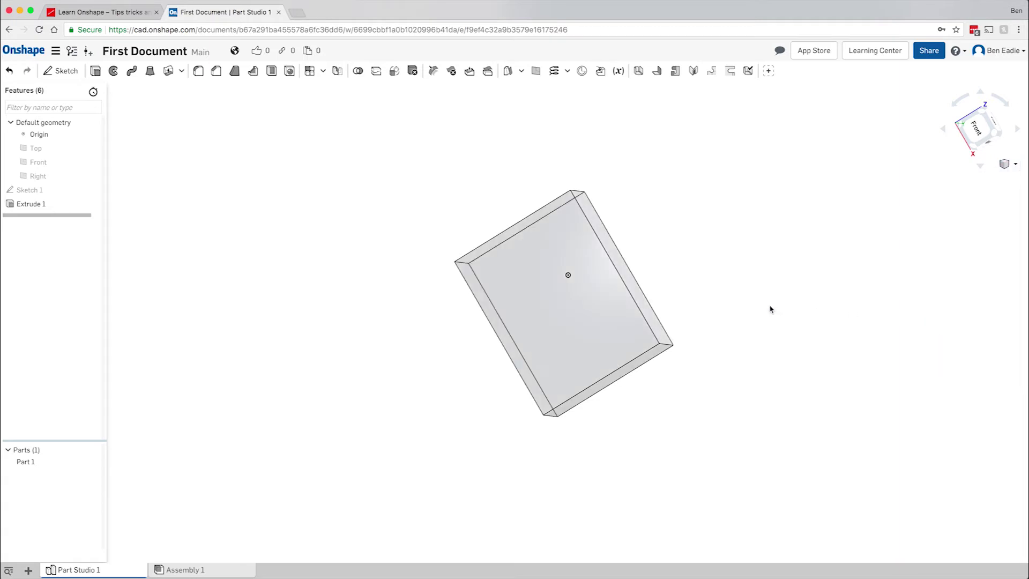
right_click_drag(751, 308, 711, 322)
key("Left")
key("Left")
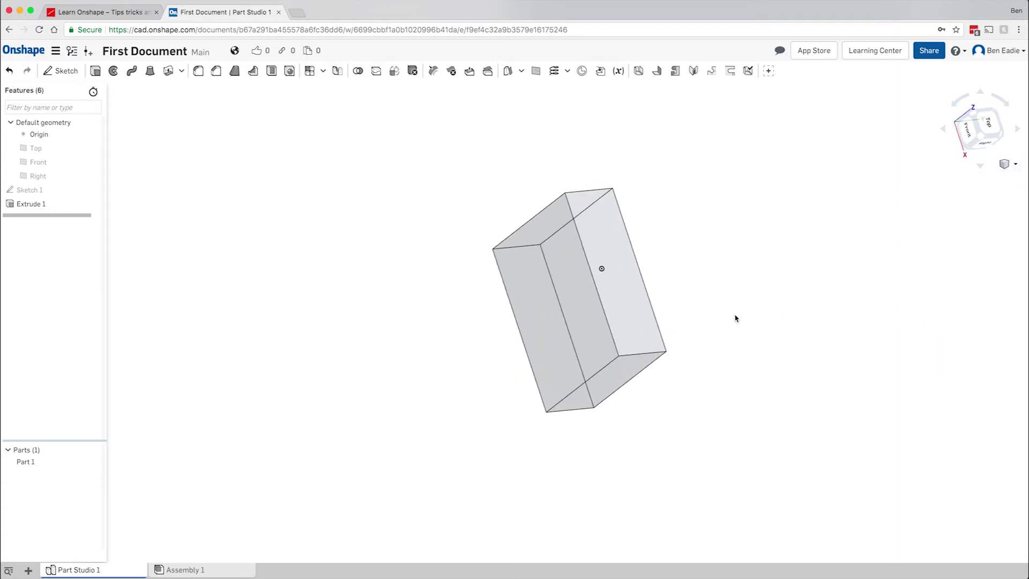
- Inspect the block's faces with Curvature visualization from another angle, and return the display to Shaded
left_click(1014, 165)
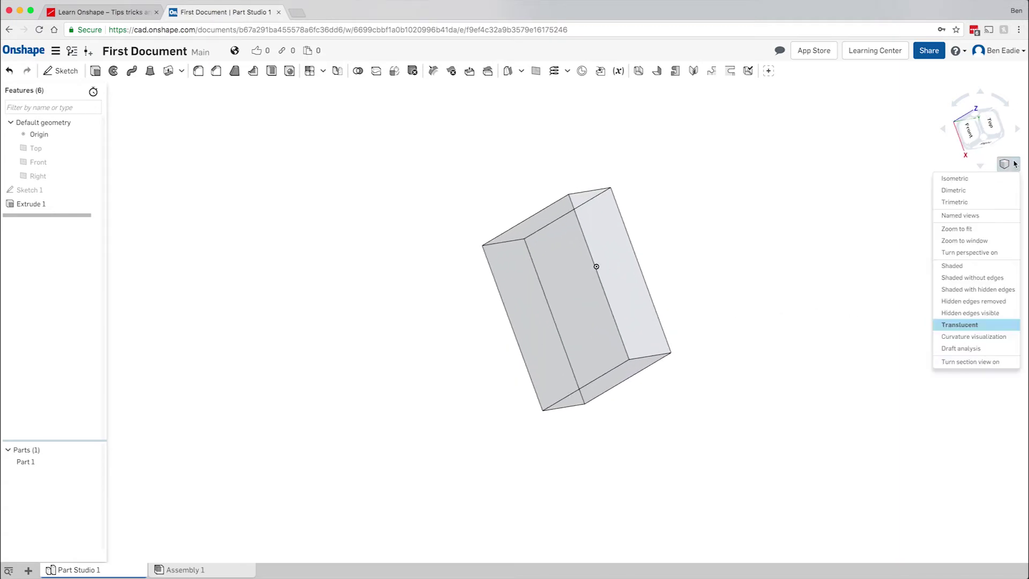
left_click(971, 338)
mouse_move(744, 335)
right_mouse_down()
mouse_move(763, 353)
mouse_move(751, 416)
mouse_move(739, 347)
mouse_move(514, 255)
mouse_move(569, 268)
mouse_move(613, 262)
right_mouse_up()
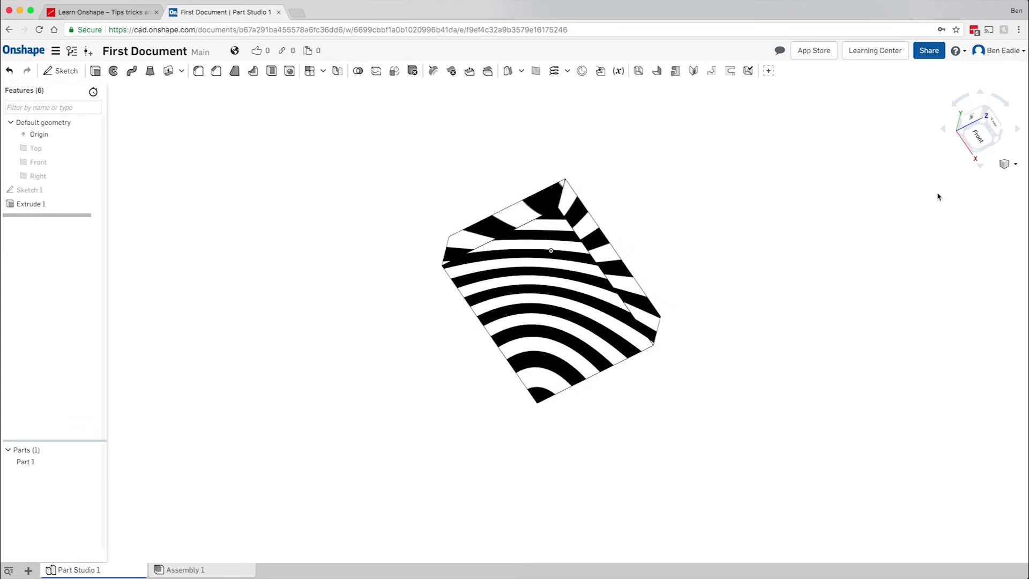
left_click(1017, 165)
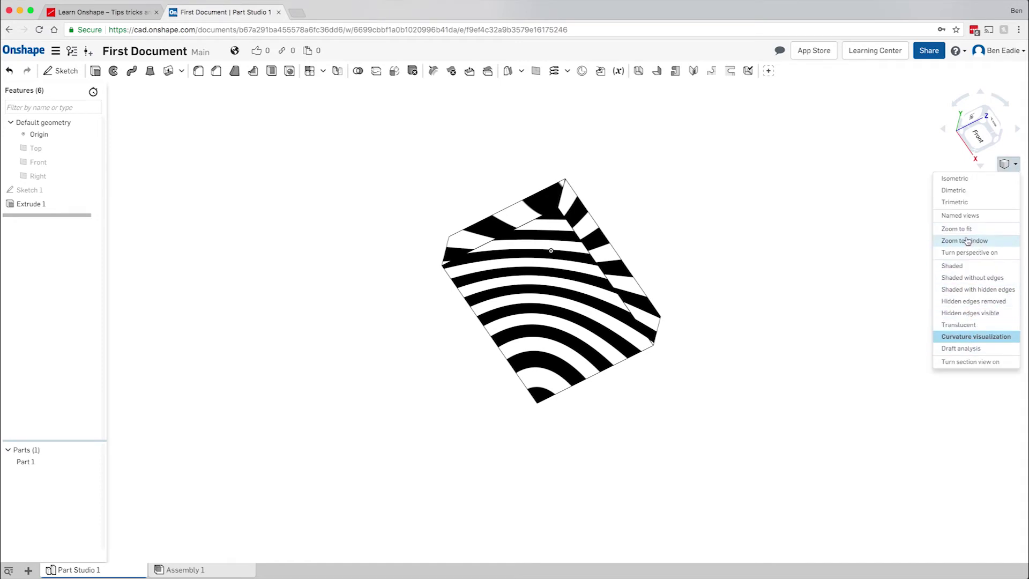
left_click(962, 268)
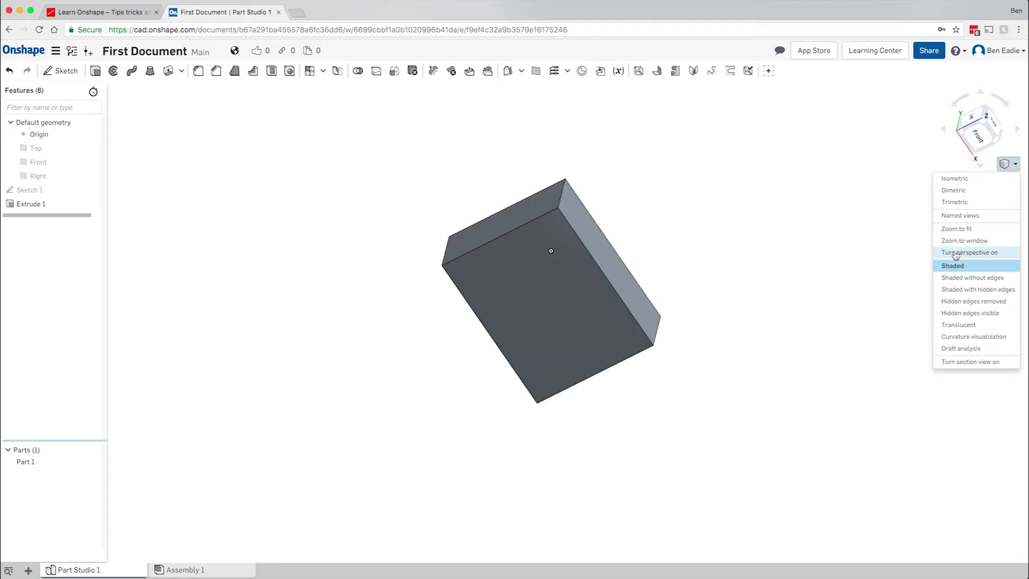
- Turn perspective on, examine the block from several angles, and turn perspective off again
left_click(956, 253)
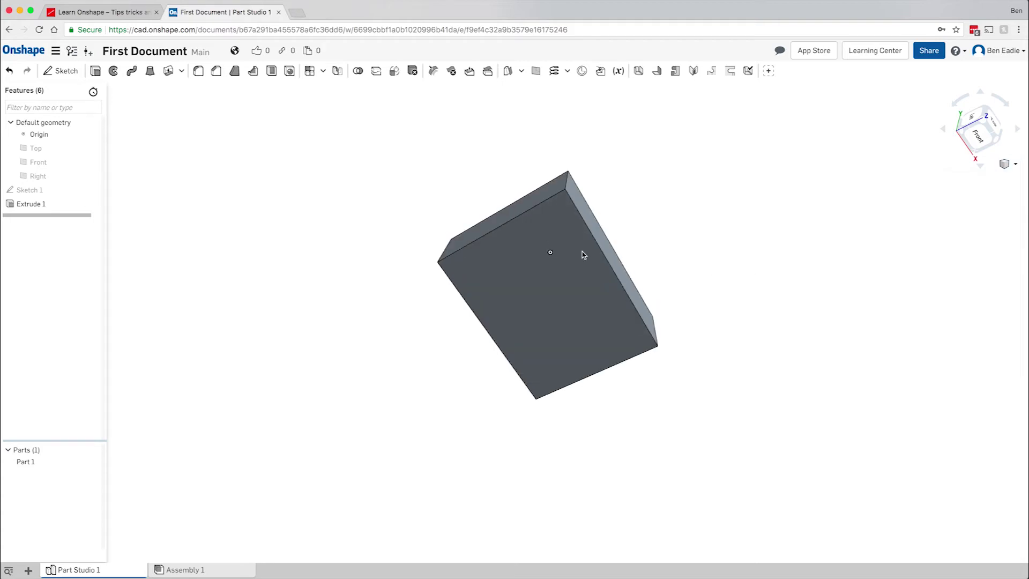
right_click_drag(577, 292, 551, 376)
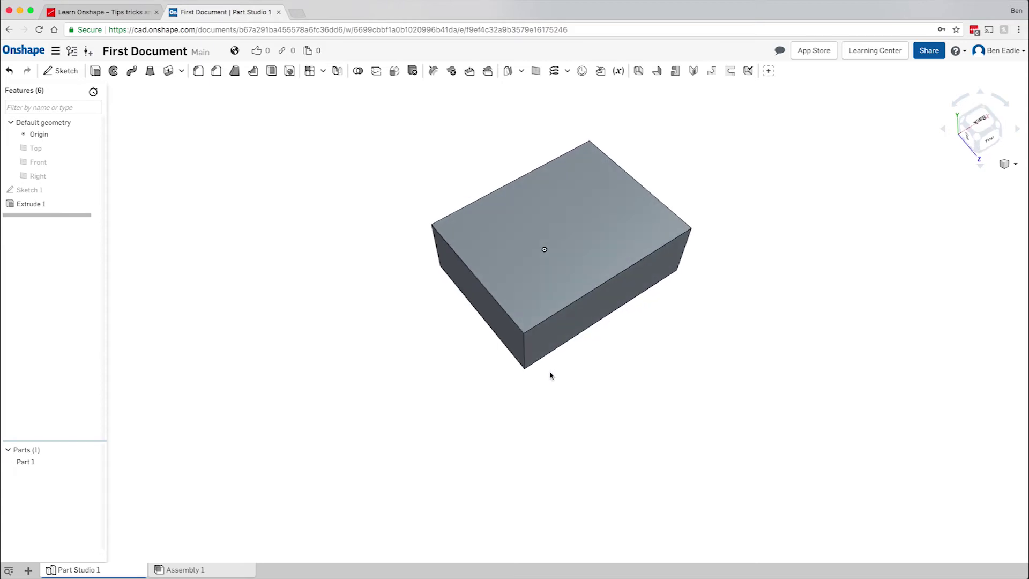
scroll(574, 236, "up", 4)
right_click_drag(556, 240, 619, 233)
left_click(419, 251)
left_click(542, 215)
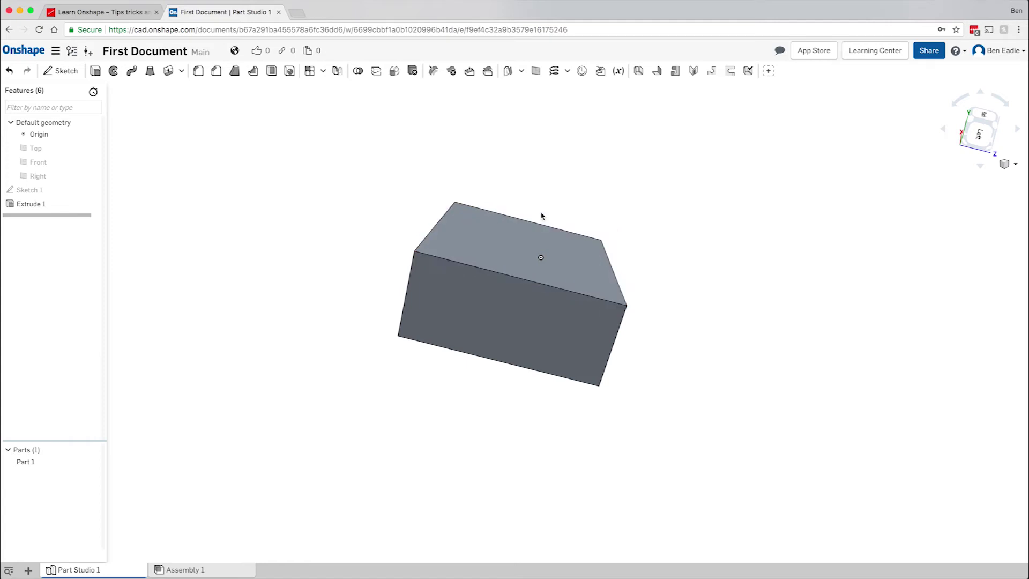
left_click(1009, 164)
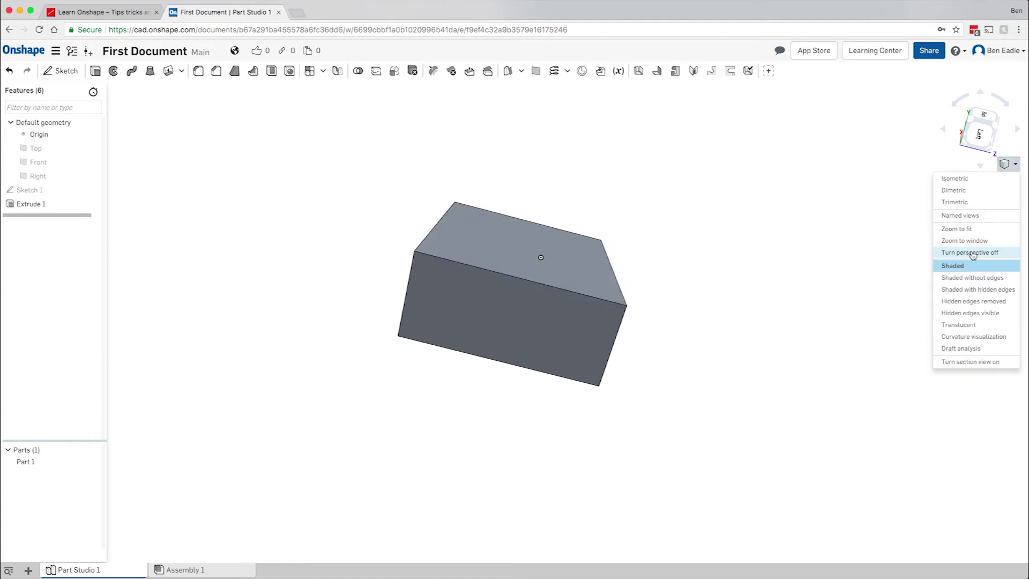
left_click(972, 253)
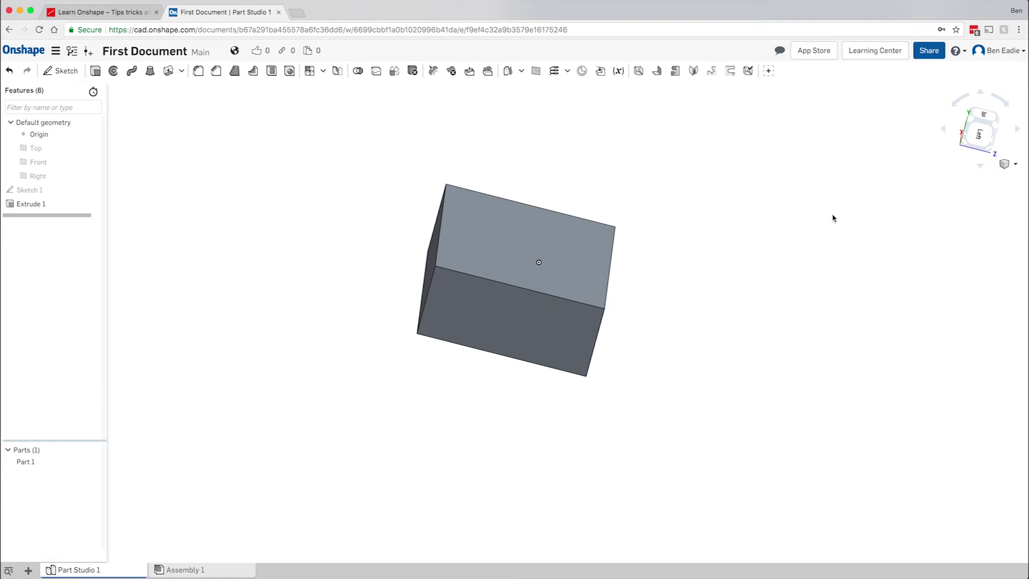
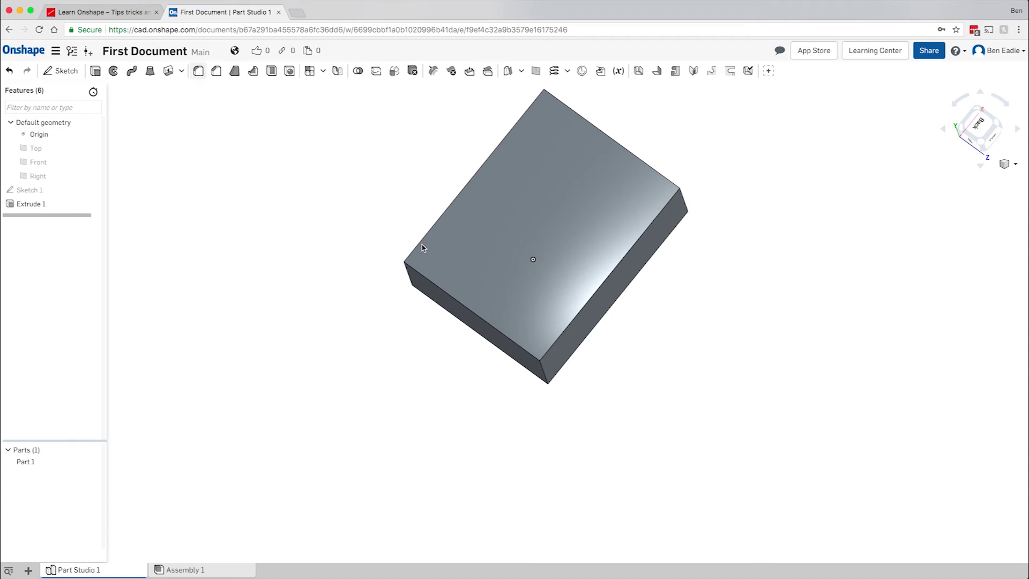
- Fillet one long edge of the block's back face with a circular 0.2 in radius
key("shift+f")
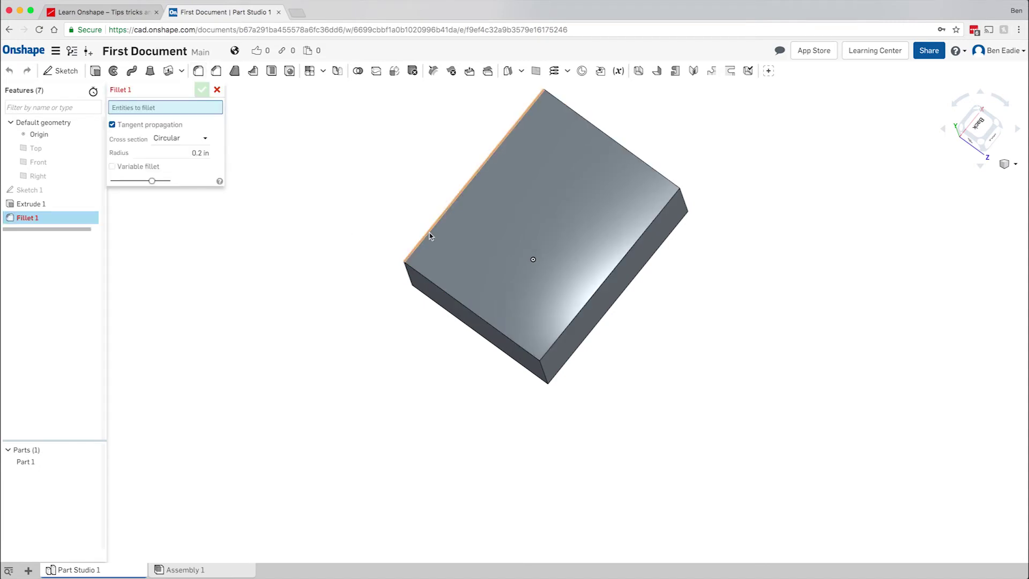
left_click(430, 234)
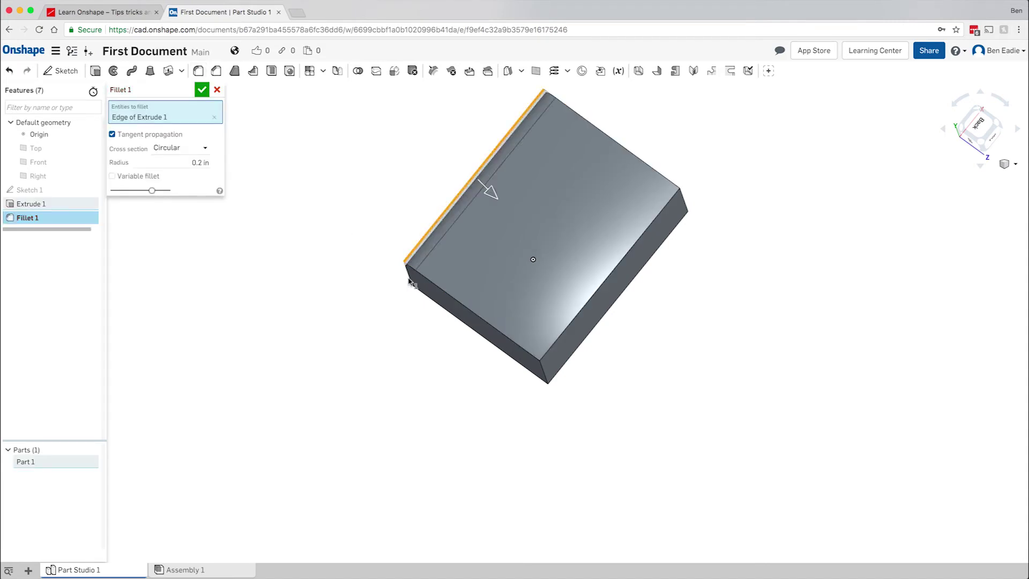
mouse_move(453, 247)
right_mouse_down()
mouse_move(468, 253)
mouse_move(453, 246)
right_mouse_up()
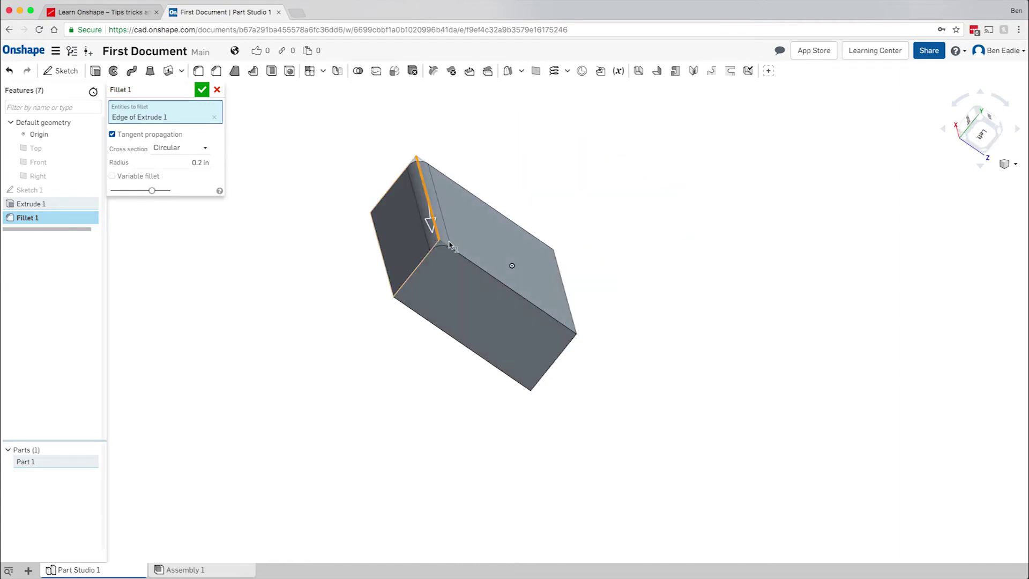
left_click(202, 90)
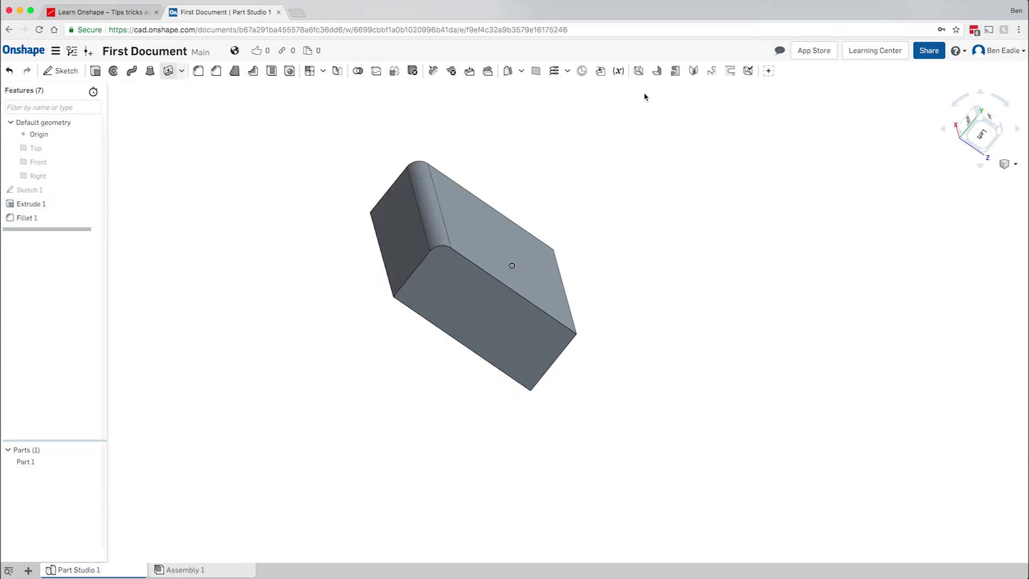
- Clear any face selection and start a new sketch on the Front plane
left_click(473, 230)
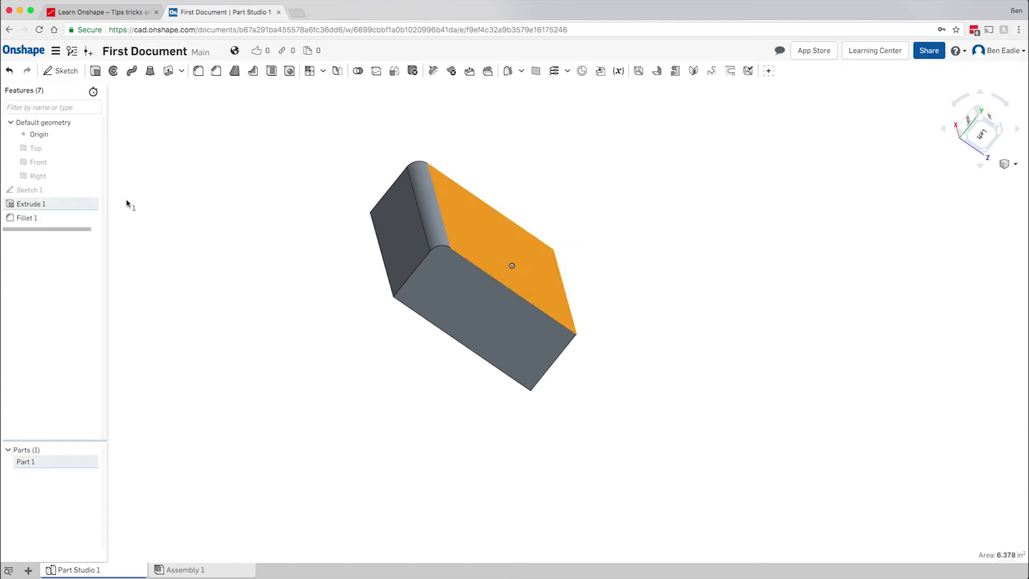
key("Escape")
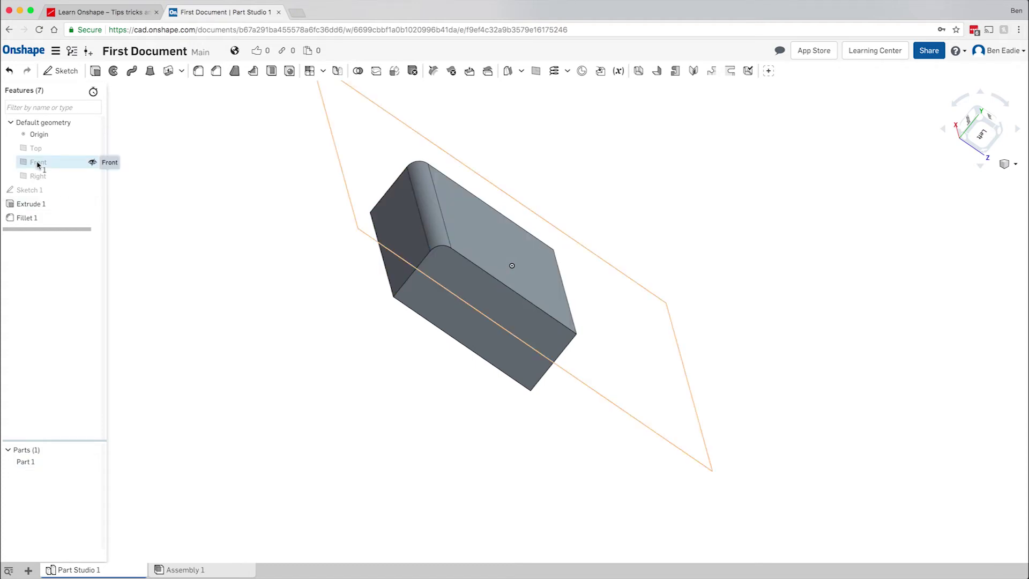
left_click(39, 162)
left_click(59, 75)
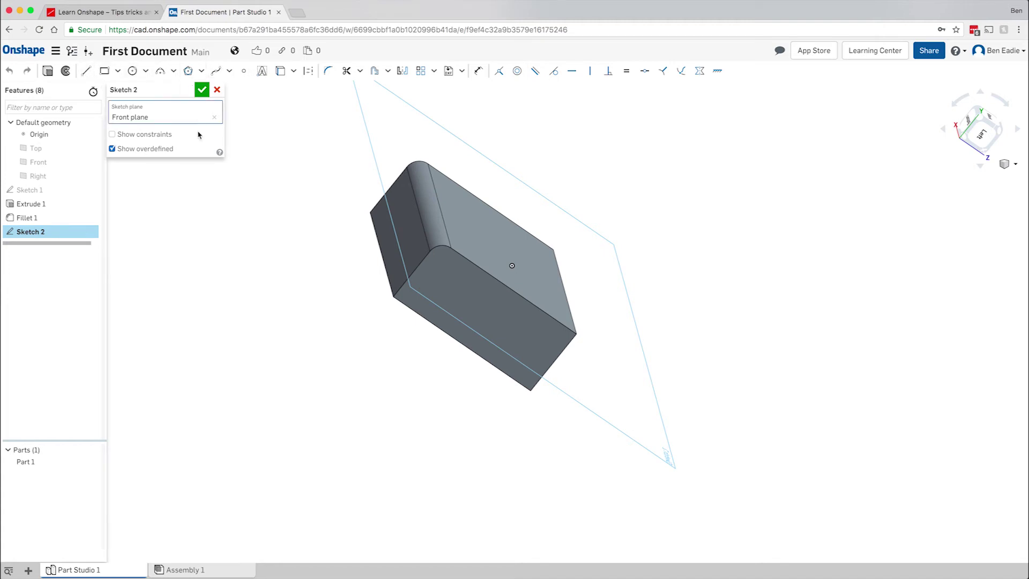
- Open the help page on sketch tools from the sketch dialog, skim through it, and close it
left_click(220, 152)
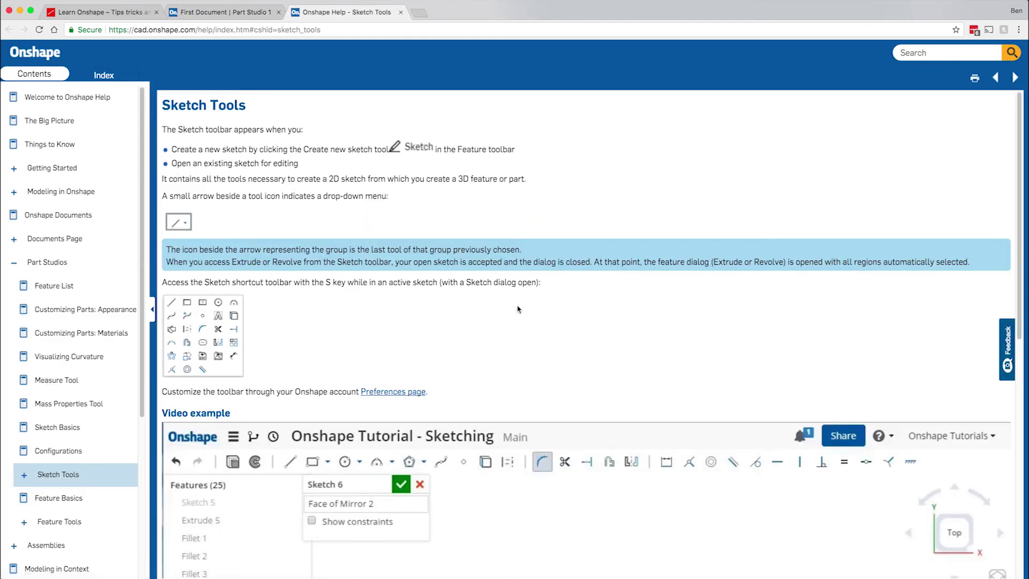
scroll(518, 310, "down", 4)
scroll(518, 309, "down", 5)
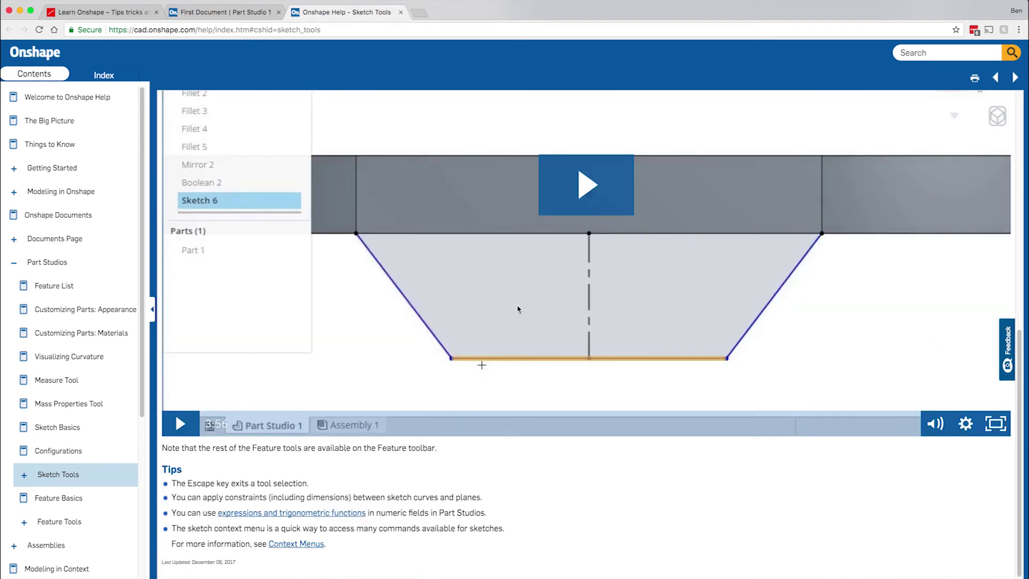
scroll(518, 309, "up", 9)
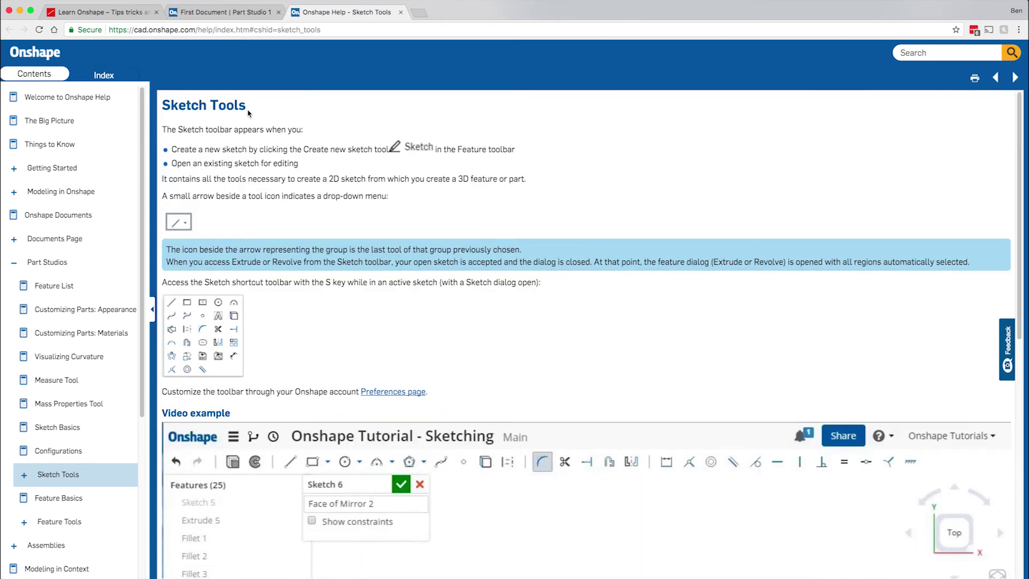
left_click(400, 12)
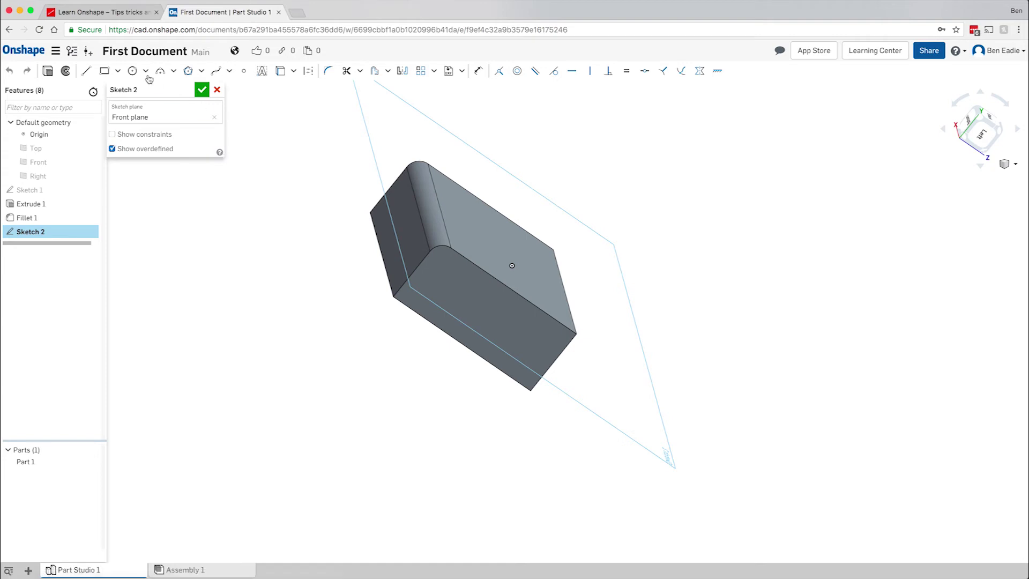
- Sketch a corner rectangle about 0.94 in high beside the block and view the sketch plane straight on
left_click(105, 72)
left_click_drag(304, 187, 386, 330)
mouse_move(380, 339)
right_mouse_down()
mouse_move(409, 318)
mouse_move(423, 338)
mouse_move(395, 344)
mouse_move(391, 362)
right_mouse_up()
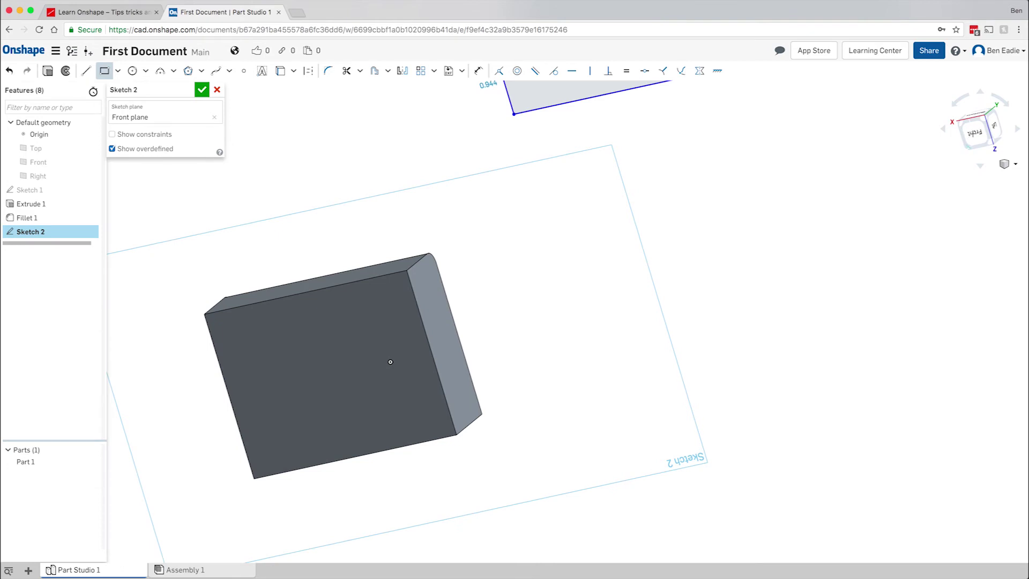
key("n")
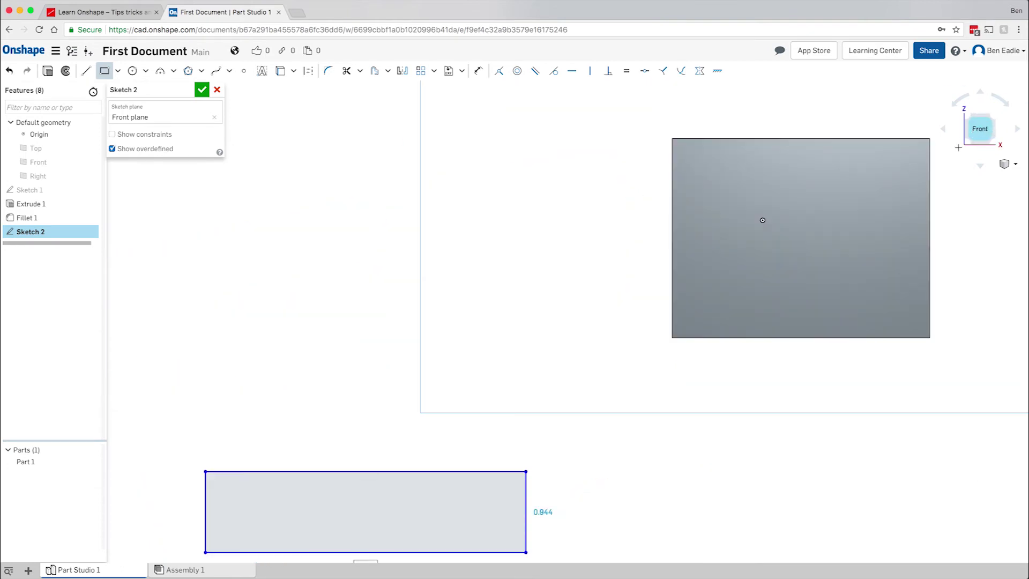
- Consult the Corner Rectangle help page, return to the part studio, and cancel the sketch
left_click(220, 153)
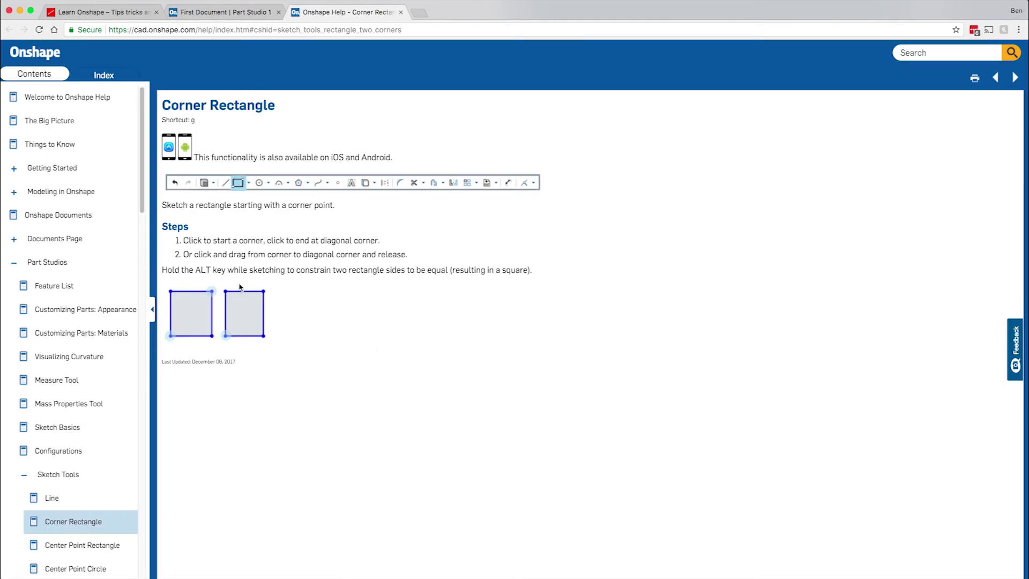
key("super+w")
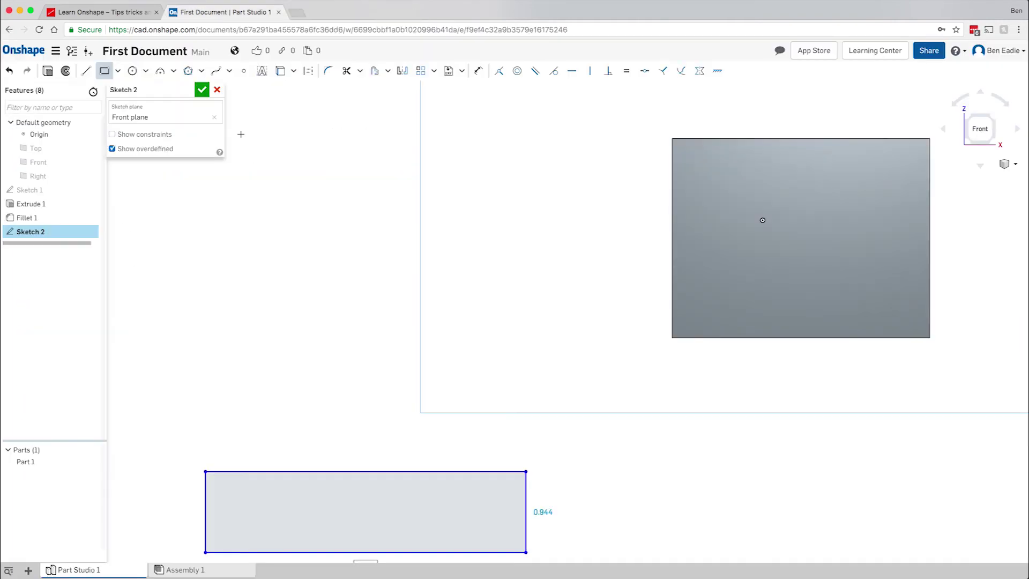
left_click(217, 90)
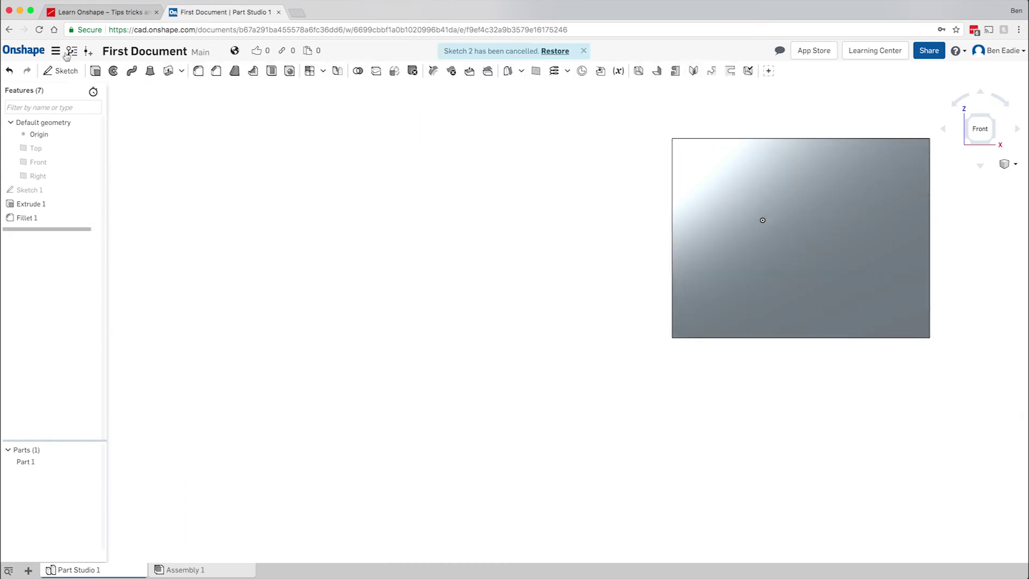
key("p")
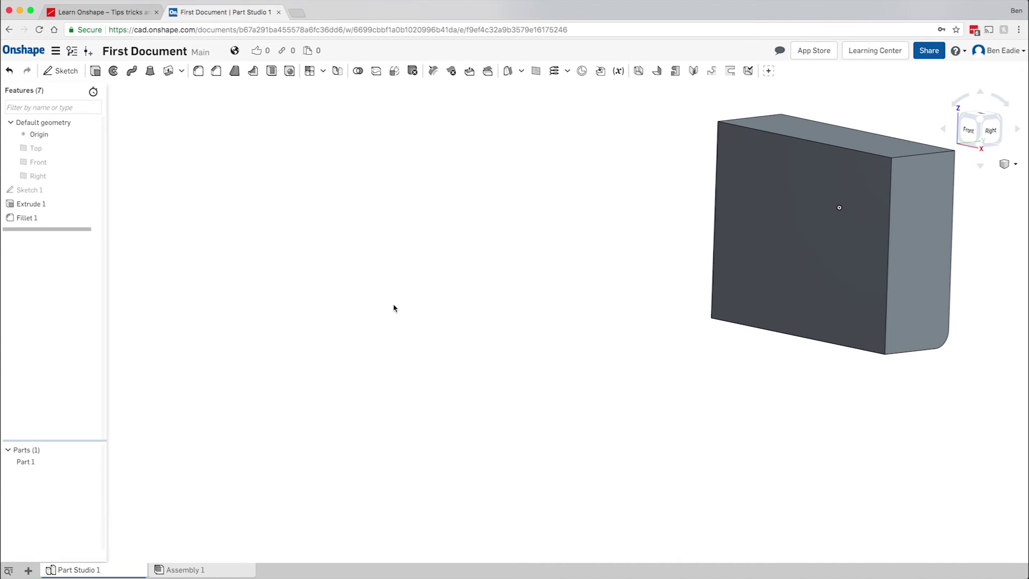
- Insert two instances of Part 1 side by side into Assembly 1, cancelling the insertion and restoring it
mouse_move(201, 575)
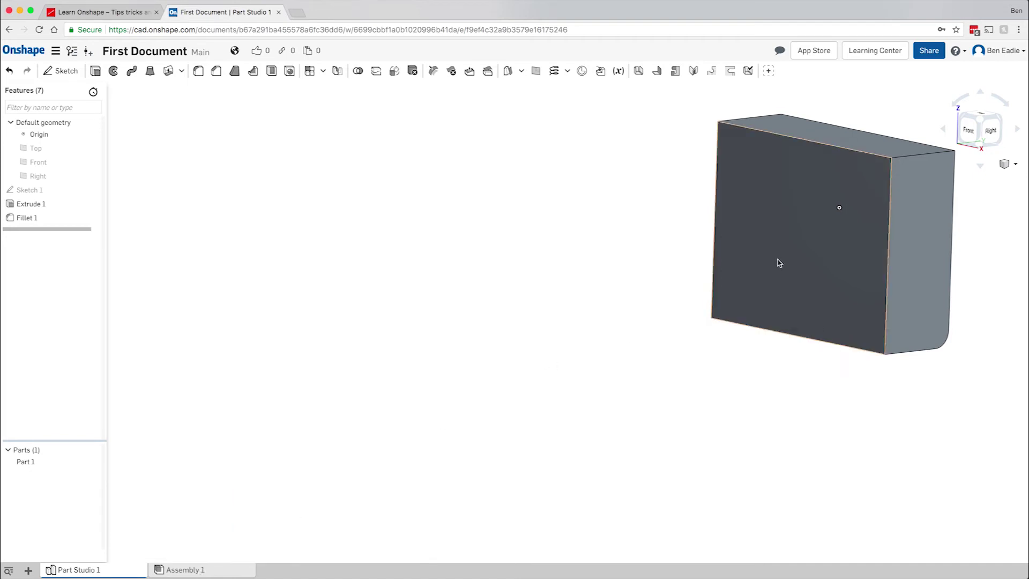
left_click(189, 570)
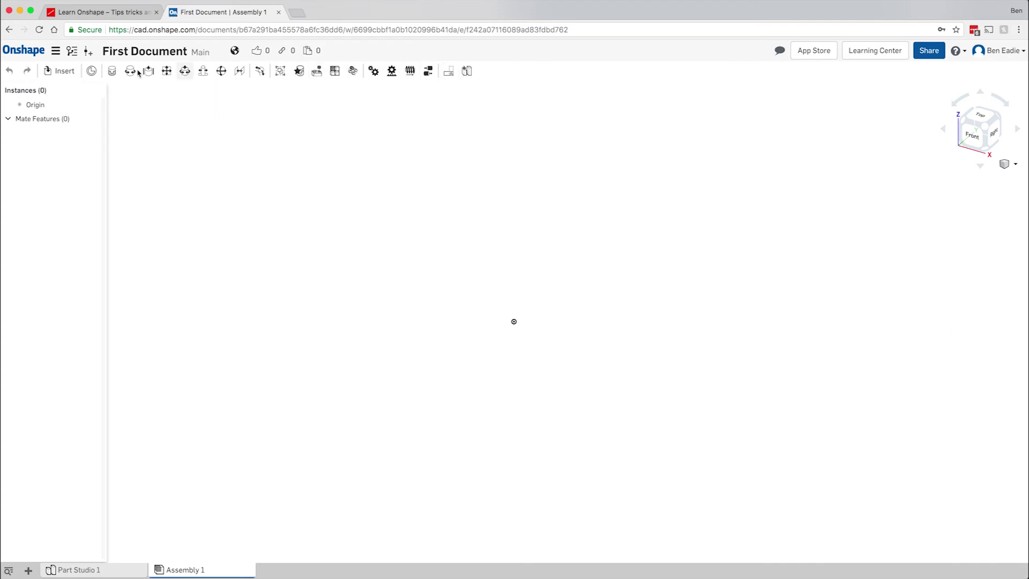
left_click(65, 73)
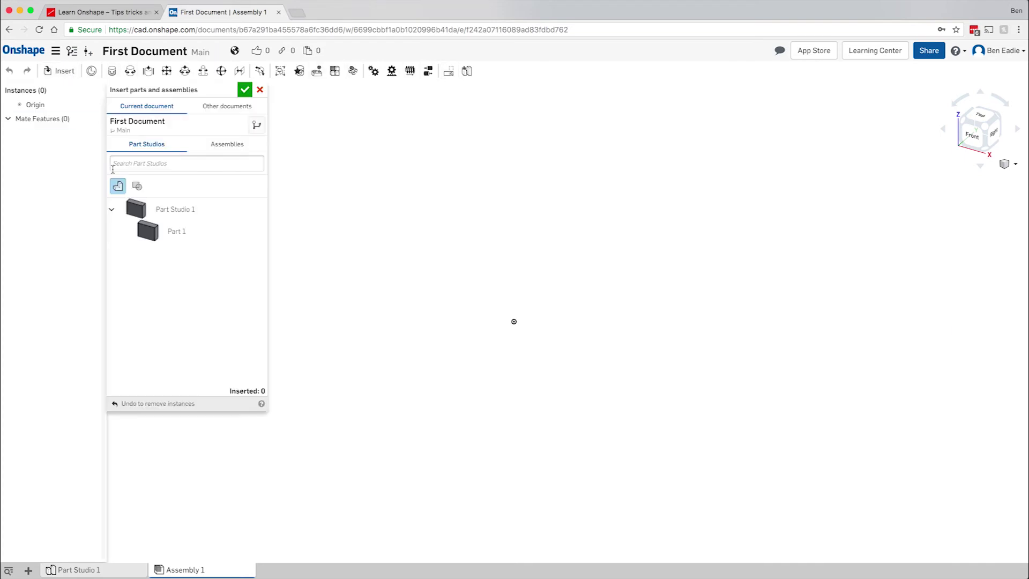
left_click(172, 234)
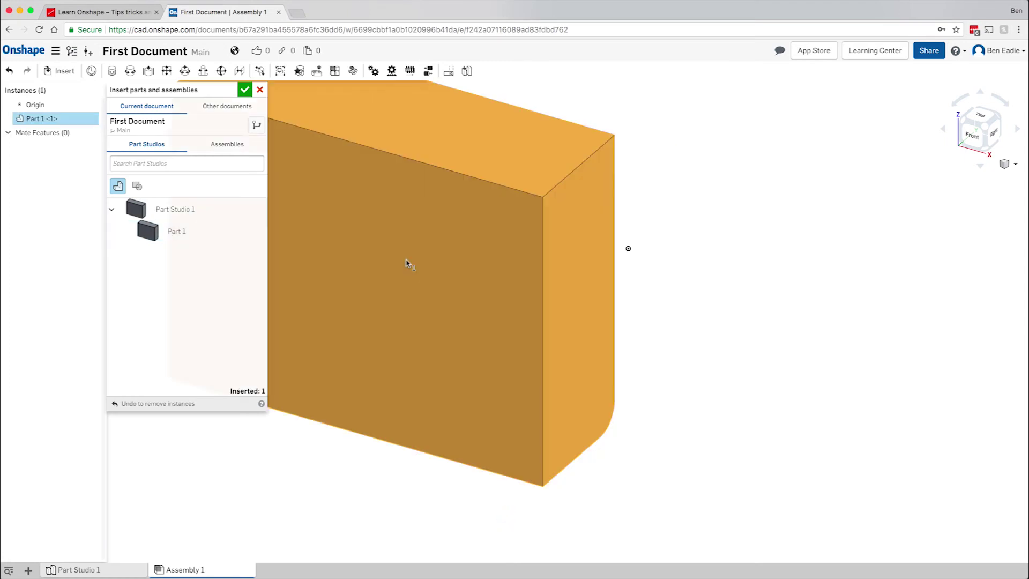
left_click(173, 231)
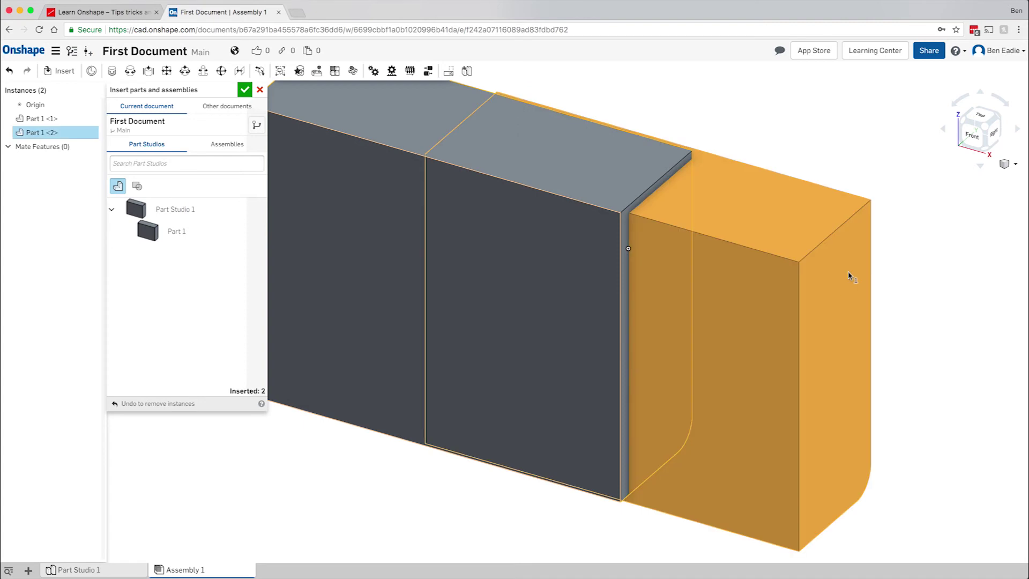
left_click(864, 267)
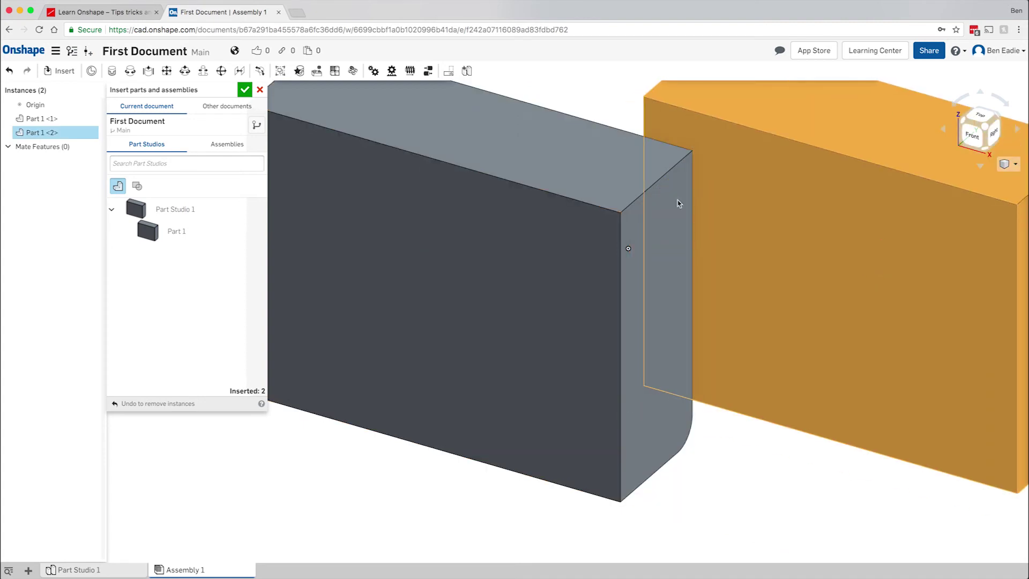
left_click(261, 90)
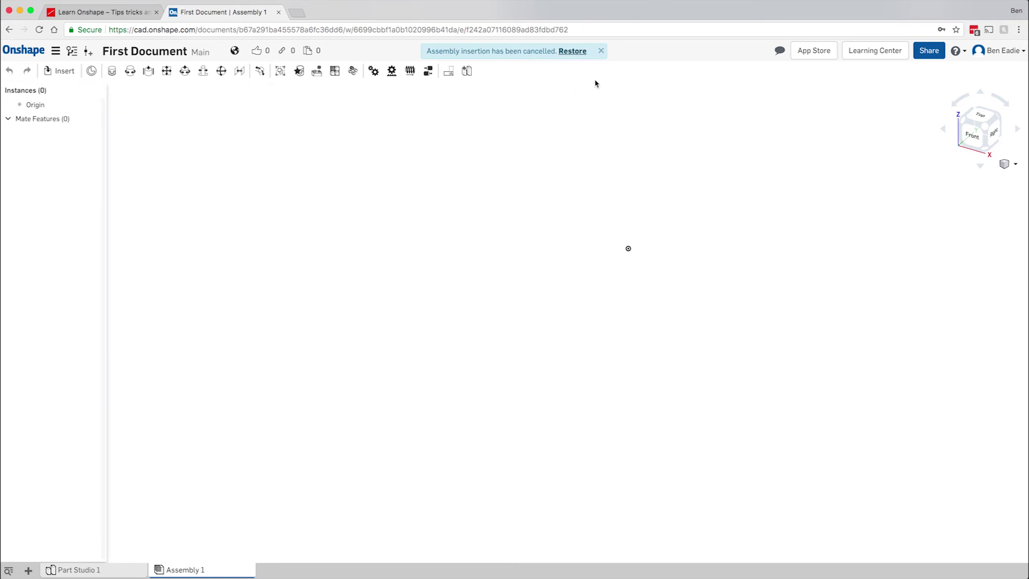
left_click(570, 54)
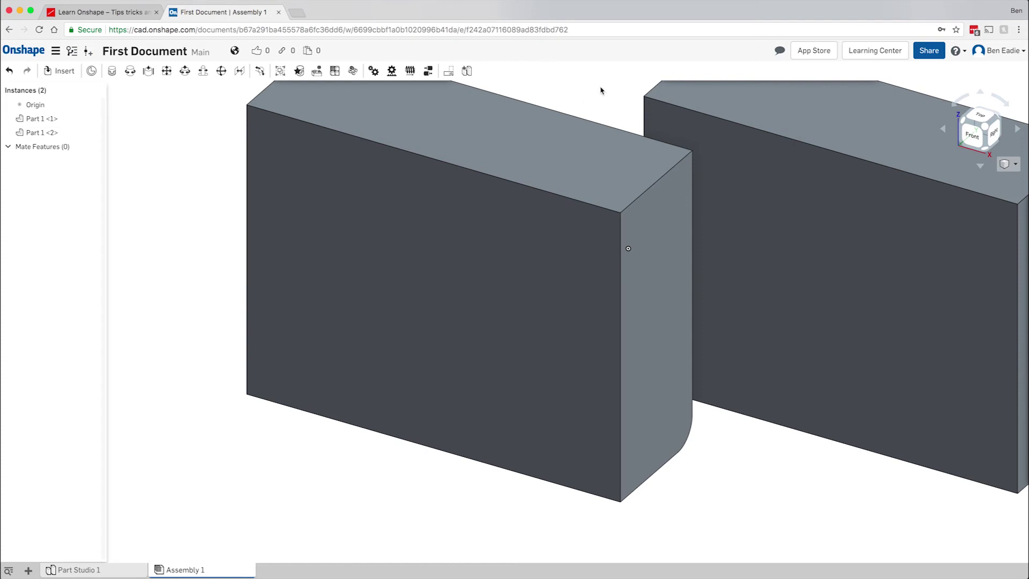
- Examine the two blocks in the assembly and move the second instance freely around the first
scroll(545, 221, "up", 2)
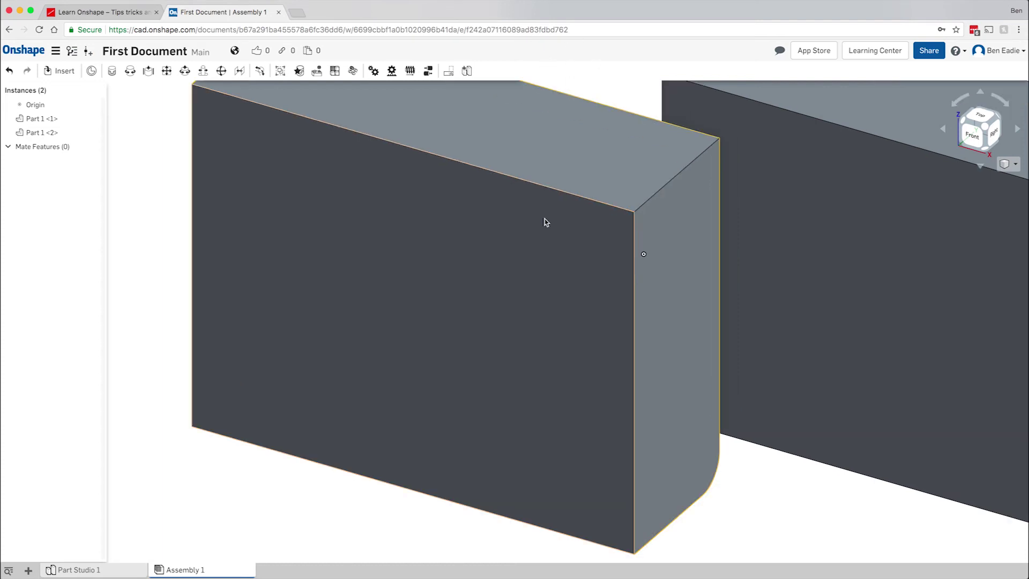
scroll(546, 221, "up", 1)
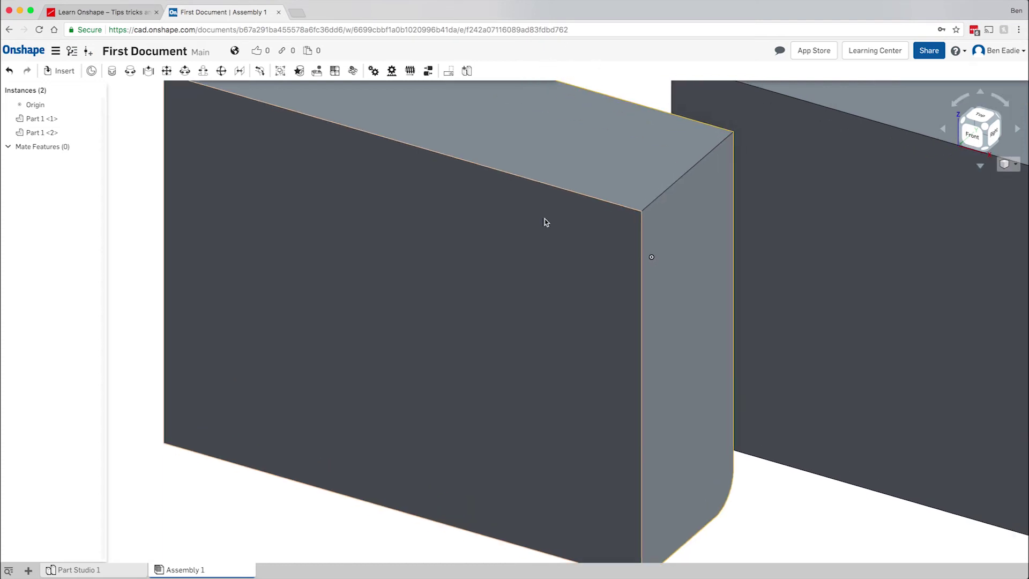
scroll(546, 222, "down", 1)
scroll(545, 219, "down", 2)
scroll(781, 172, "down", 2)
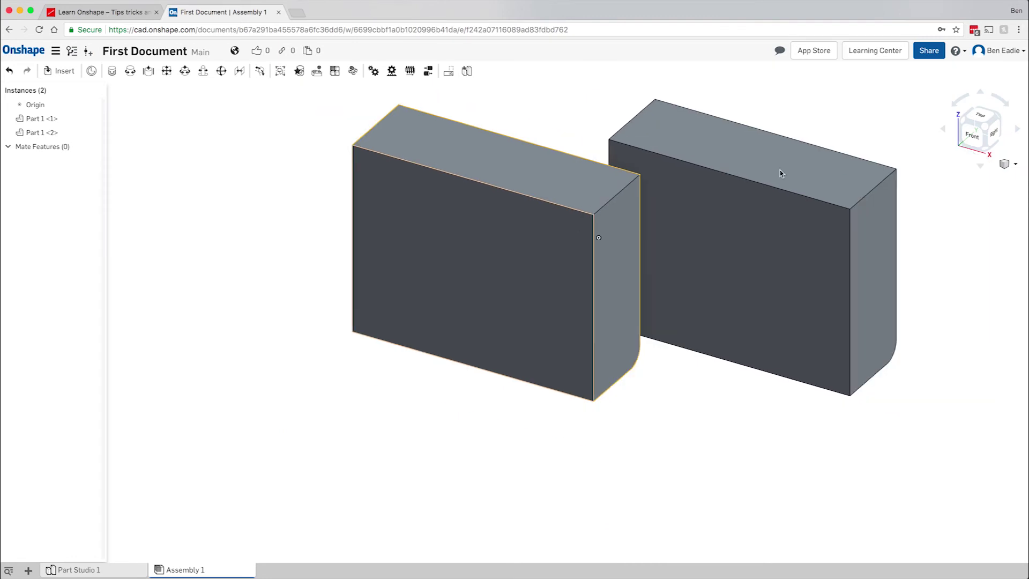
scroll(846, 191, "up", 3)
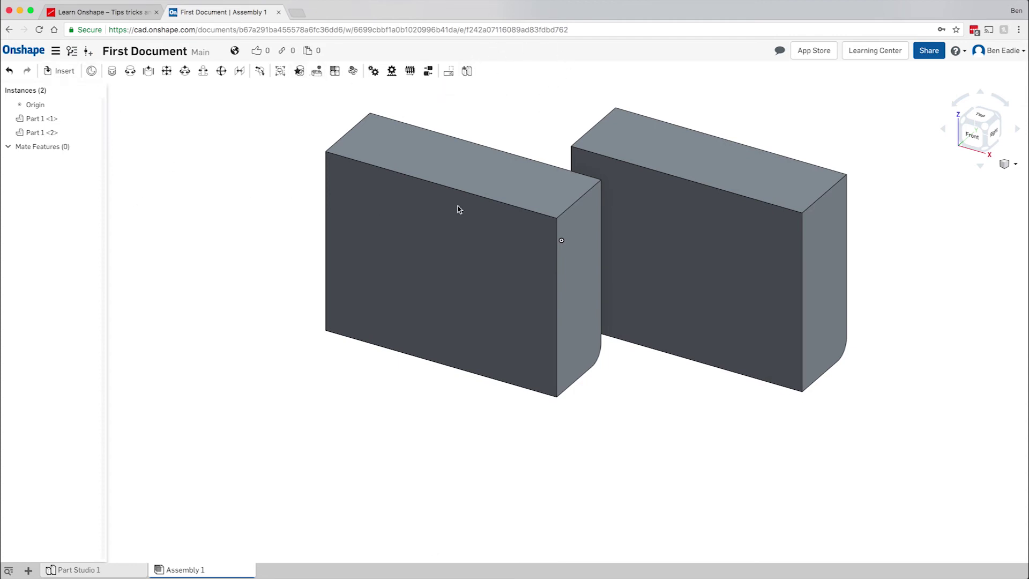
key("super+z")
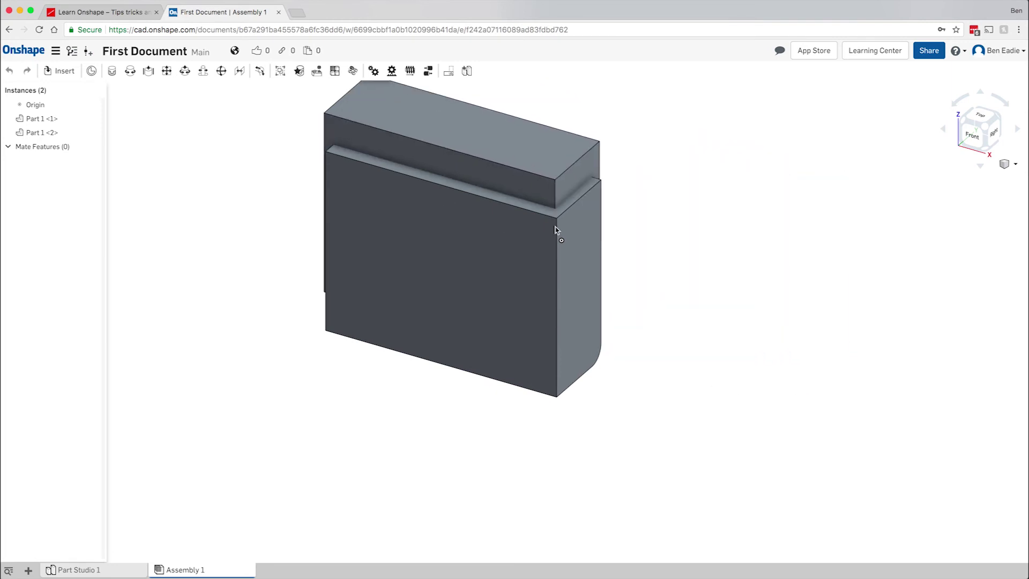
key("super+z")
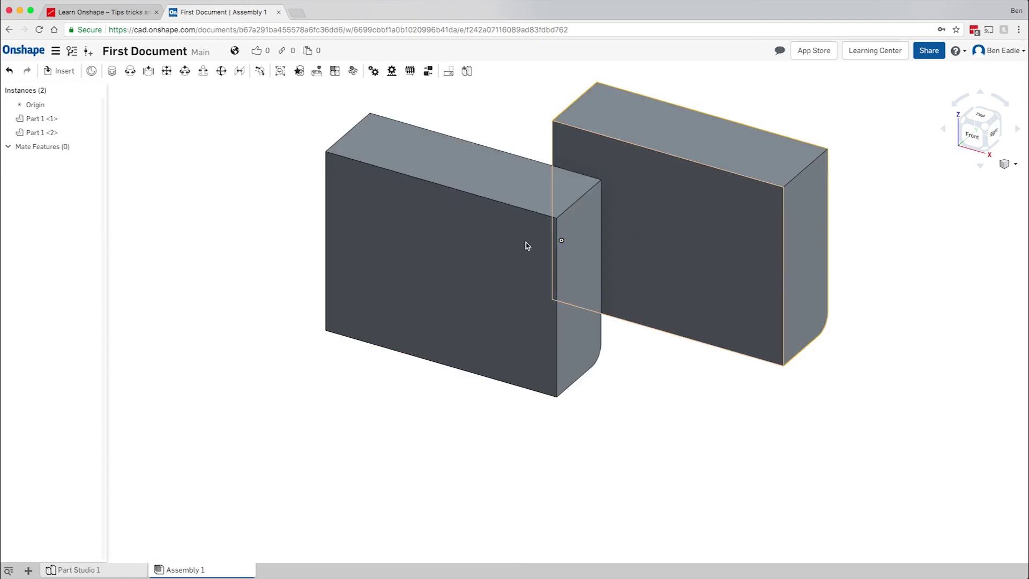
- Return to Part Studio 1, try to move the block there, and fit it in the view
left_click(81, 569)
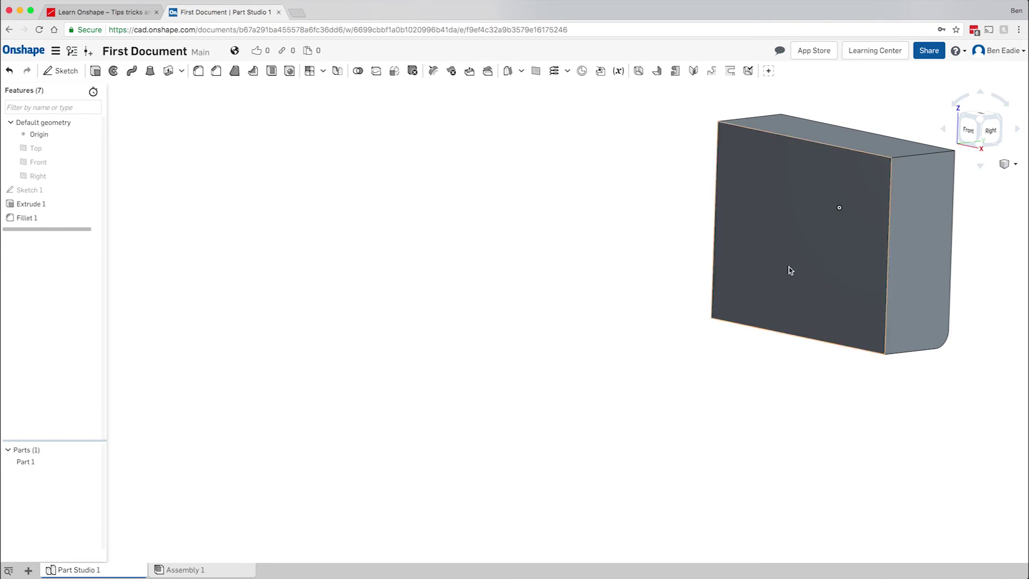
left_click_drag(833, 259, 713, 293)
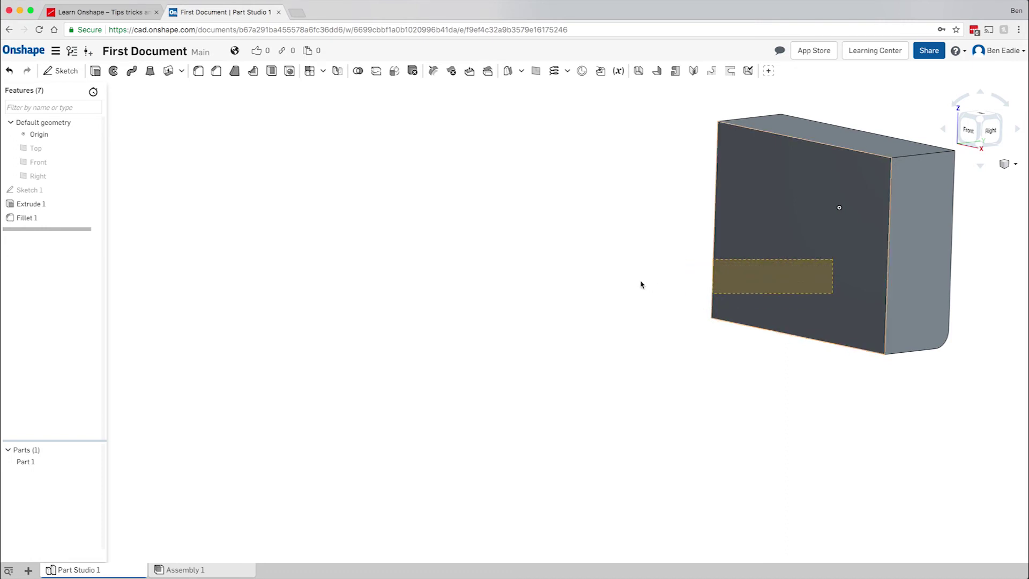
left_click(569, 275)
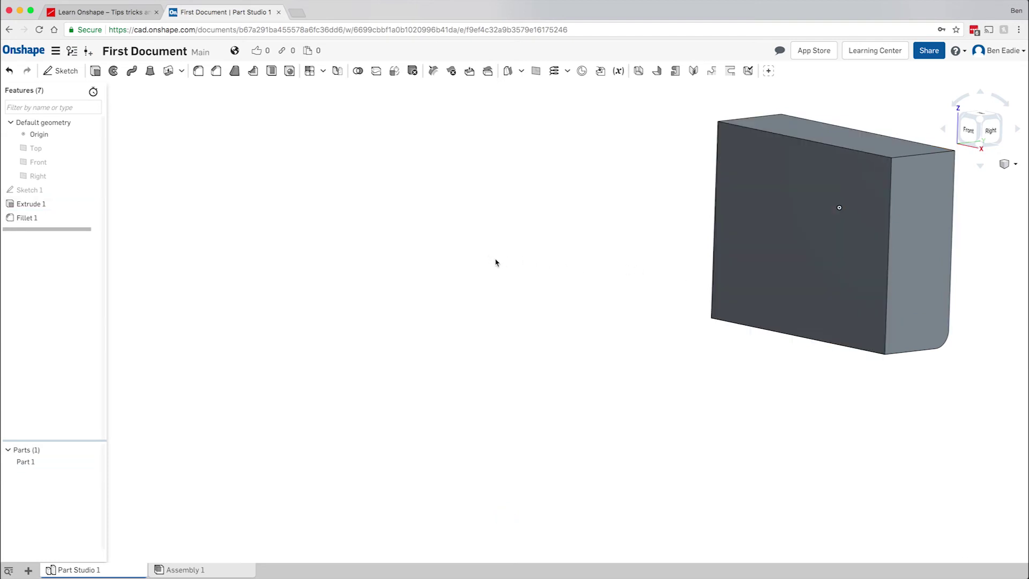
key("f")
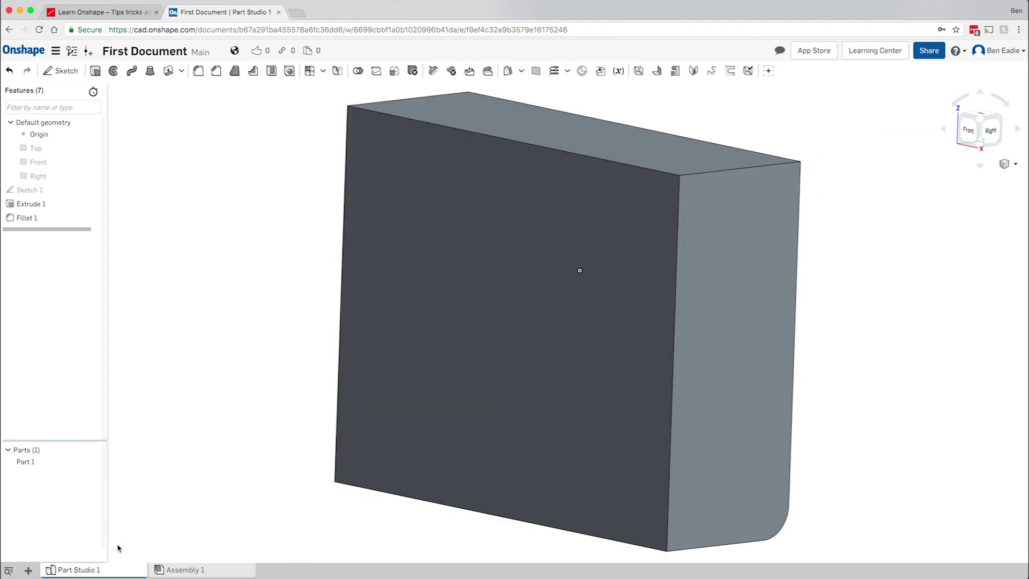
- Create a new part studio and a new assembly in the document, and return to Part Studio 1
mouse_move(93, 571)
left_click(29, 571)
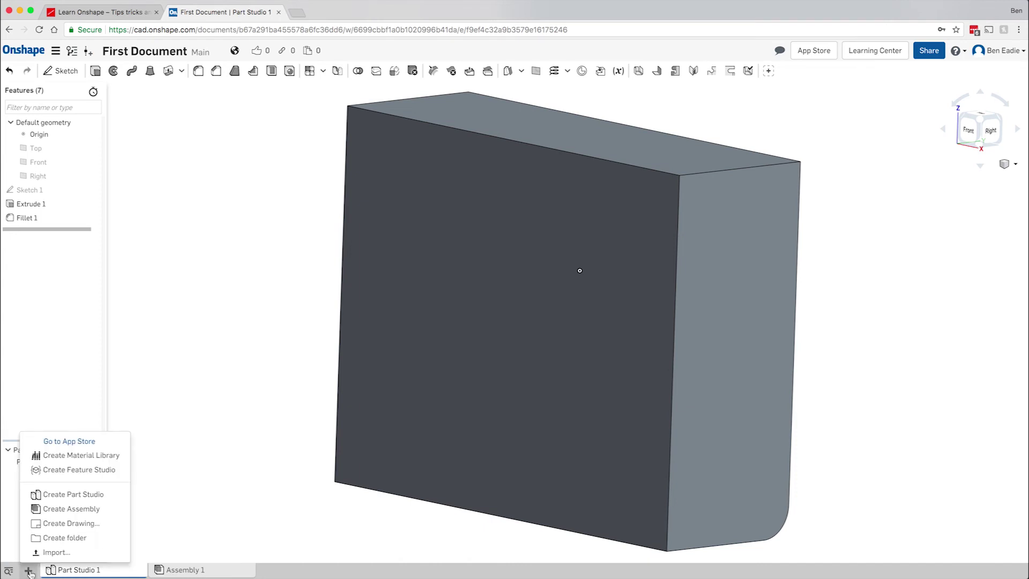
left_click(45, 494)
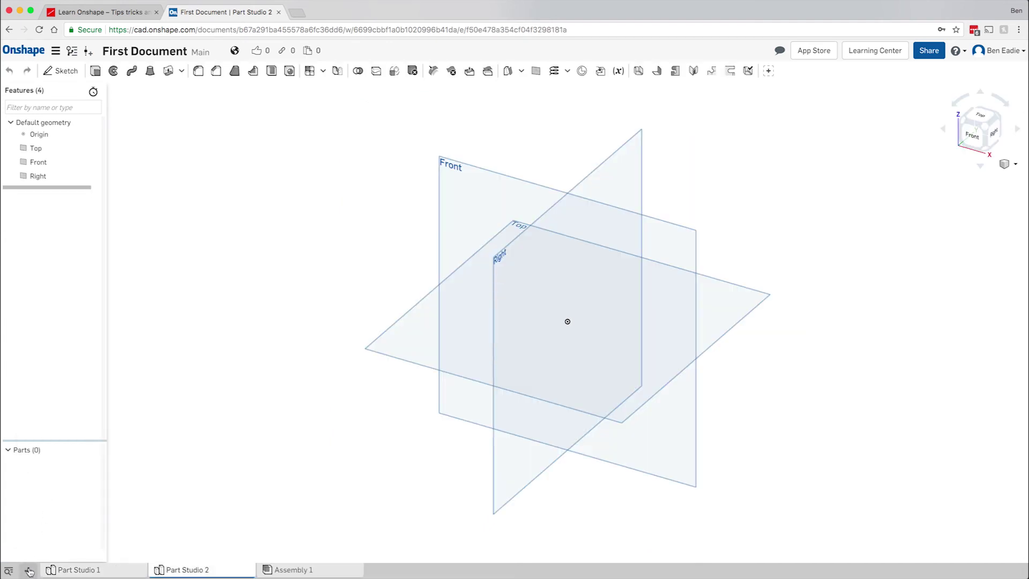
left_click(29, 571)
left_click(46, 508)
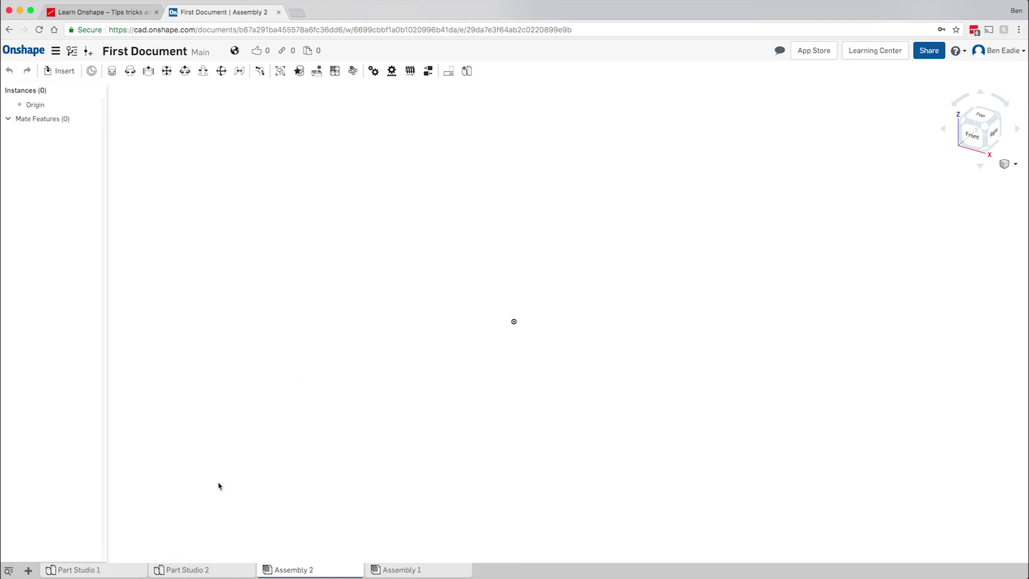
mouse_move(97, 573)
left_click(97, 573)
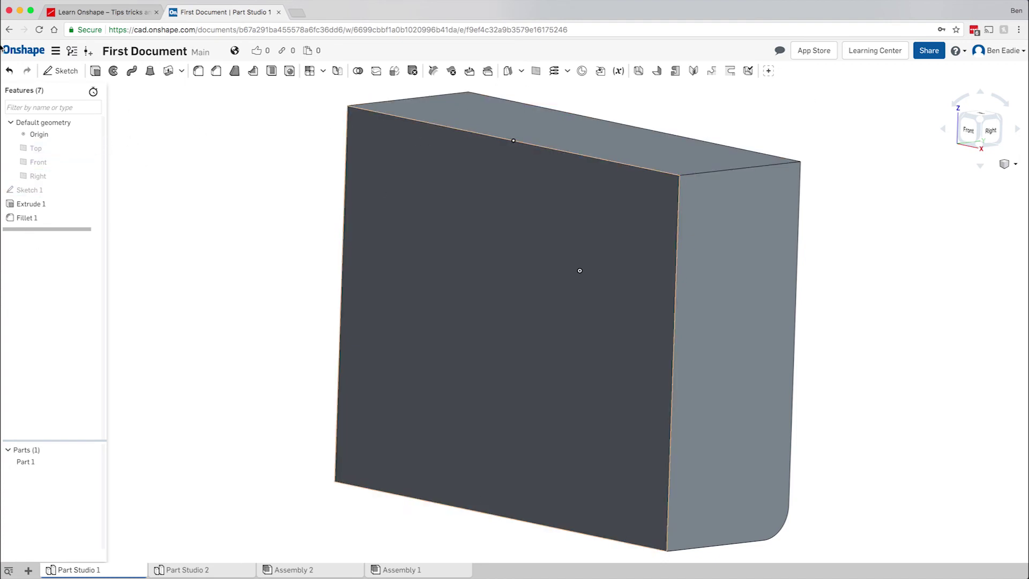
- Go to the documents page, browse Tutorials & Samples, and open FarmBot Genesis from the public documents
left_click(31, 52)
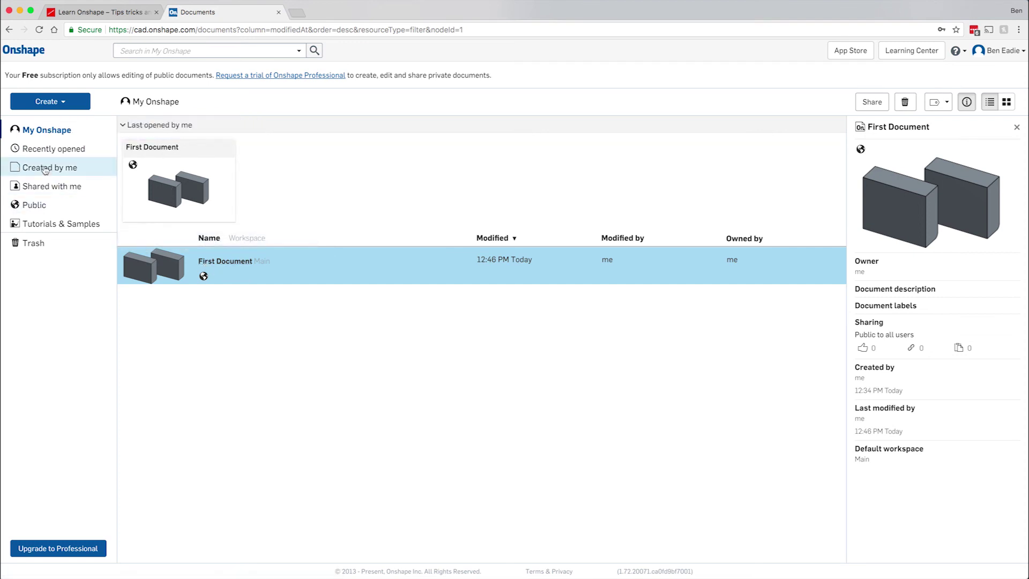
left_click(40, 227)
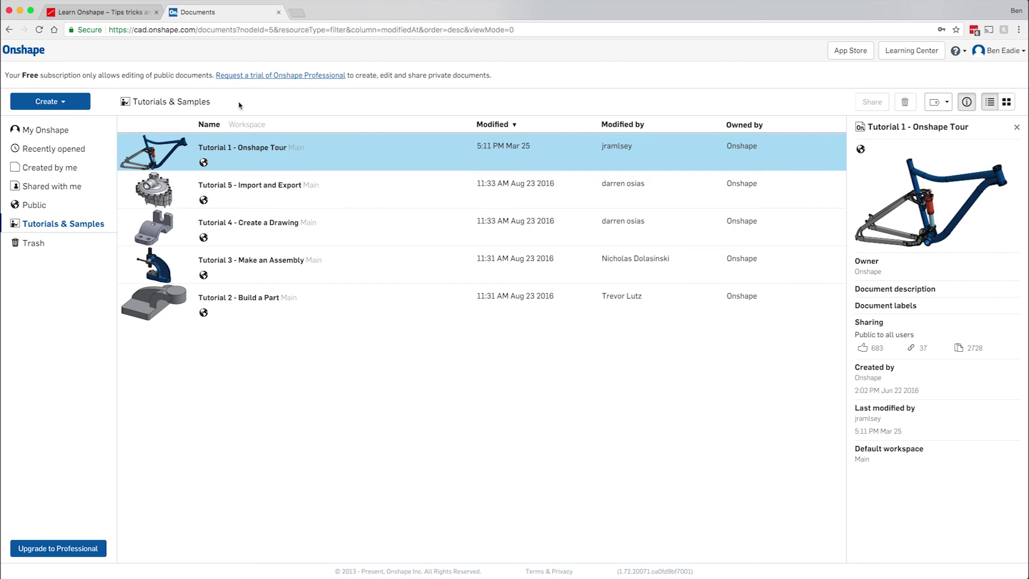
left_click(42, 206)
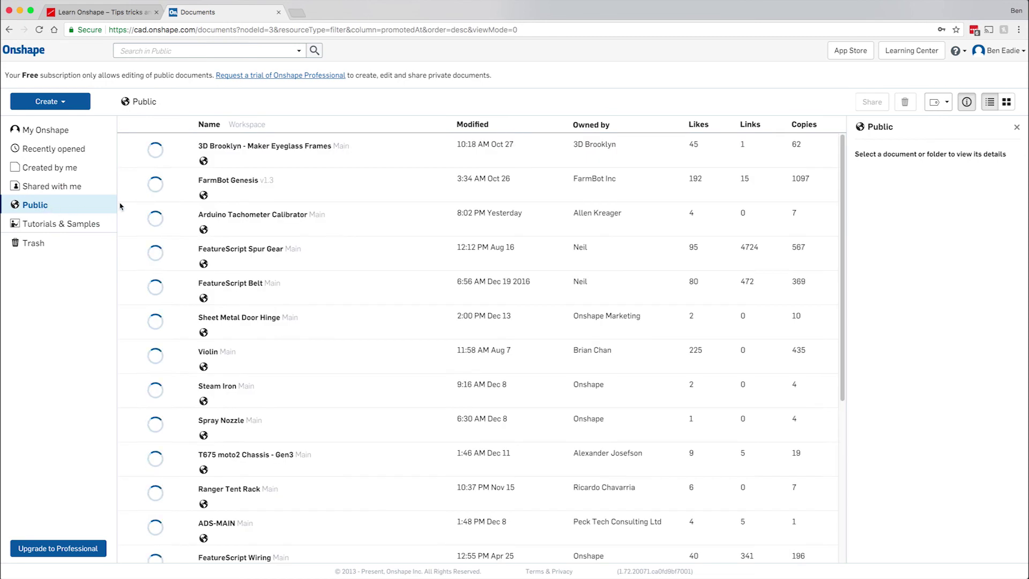
left_click(232, 191)
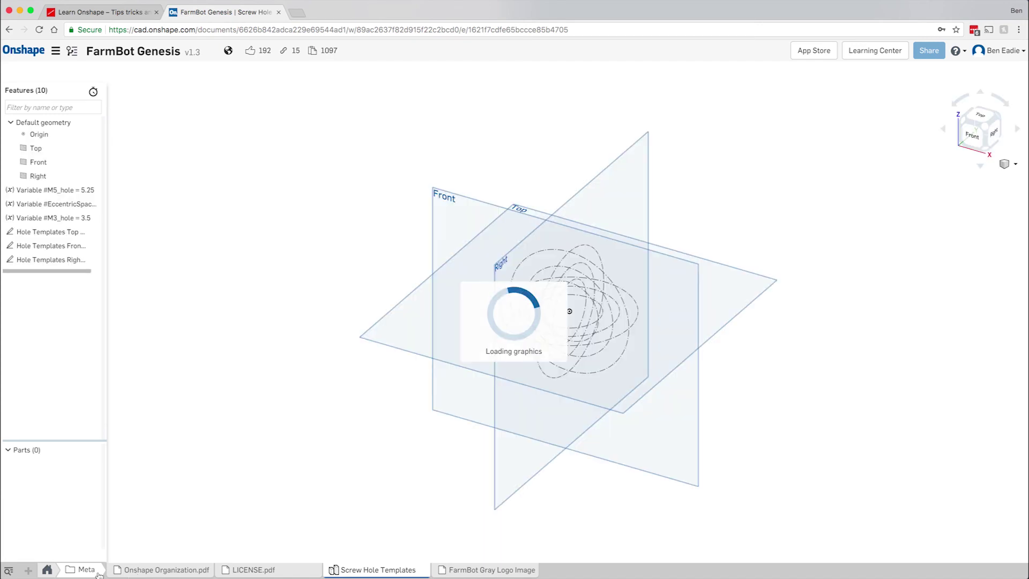
- Look through FarmBot Gray Logo Image, Screw Hole Templates and LICENSE.pdf in the document's Meta folder
mouse_move(470, 574)
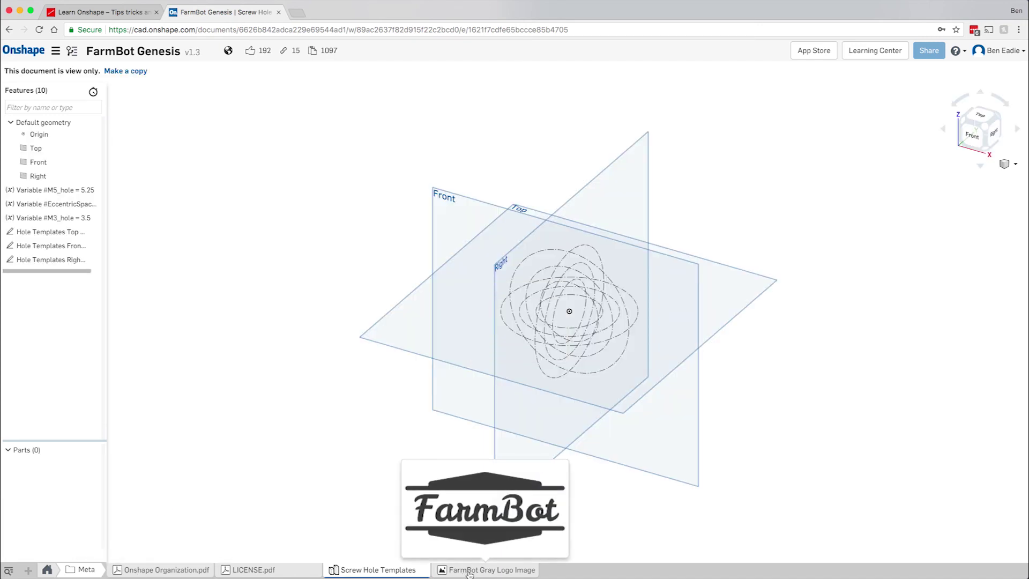
left_click(470, 570)
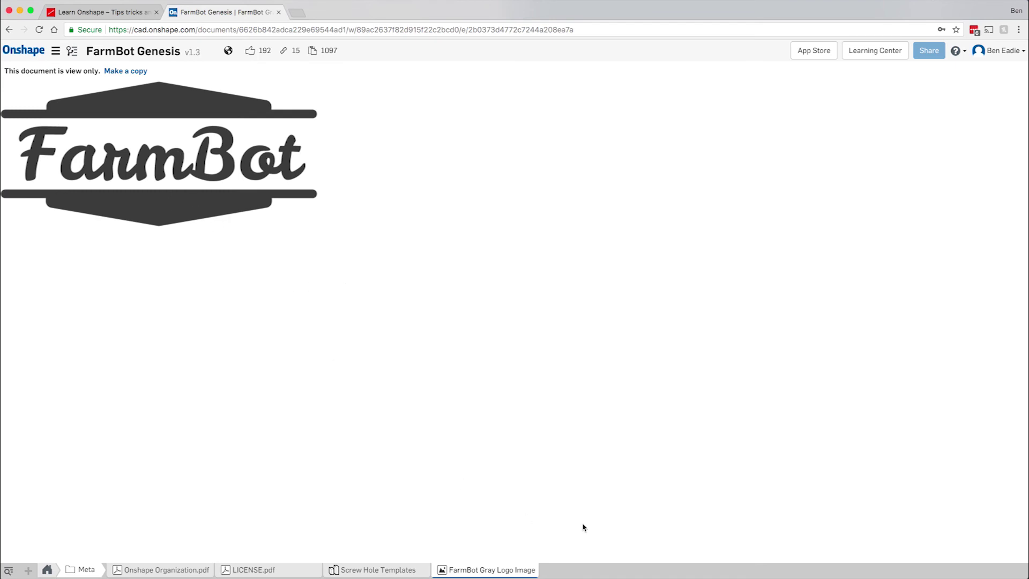
mouse_move(408, 573)
left_click(380, 573)
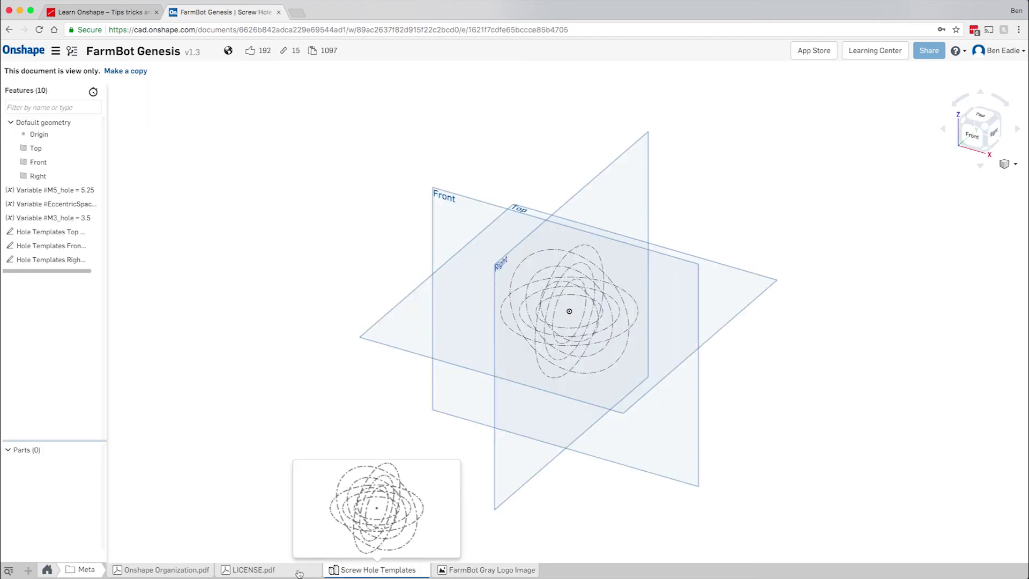
left_click(256, 572)
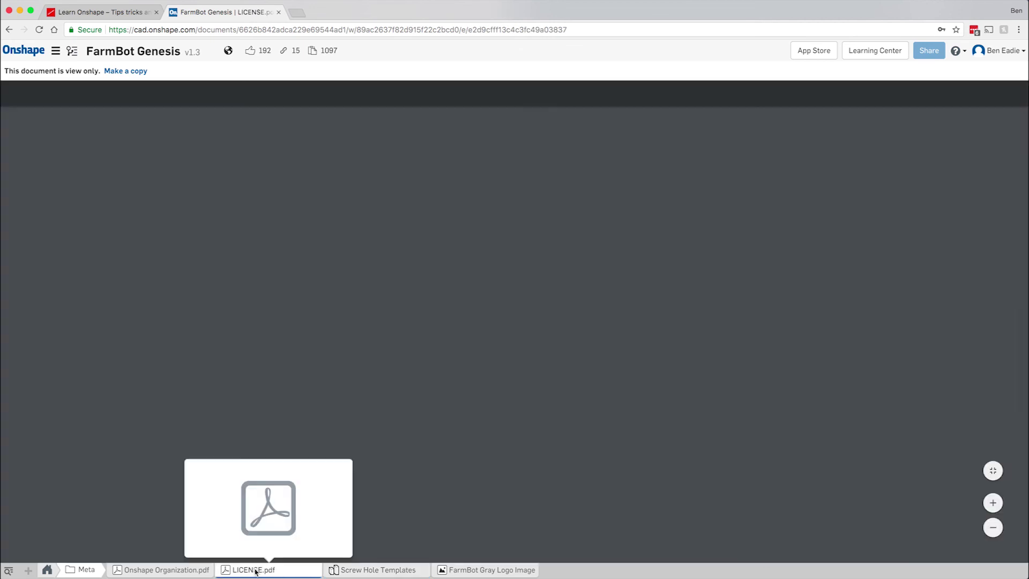
scroll(406, 390, "down", 2)
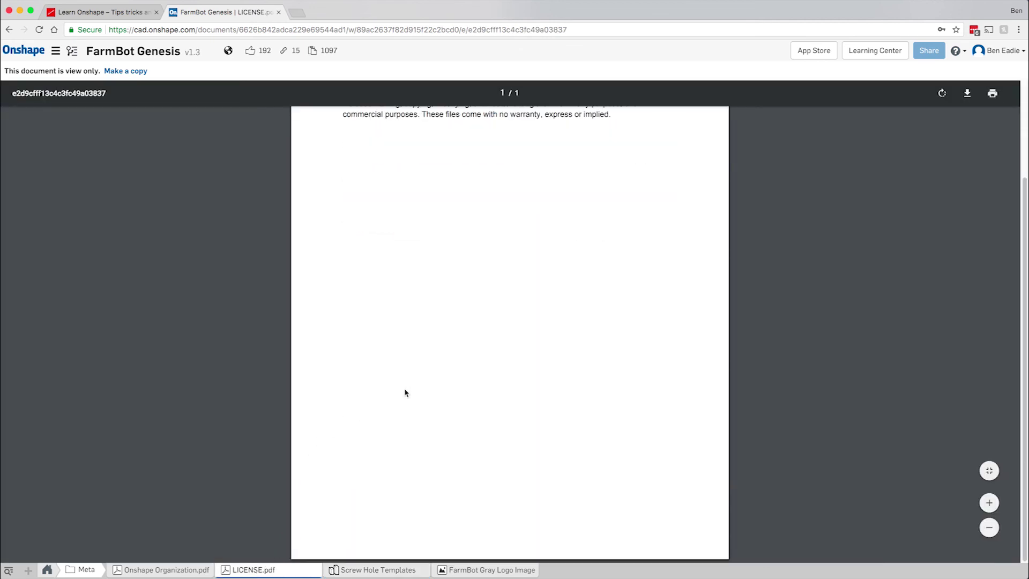
scroll(406, 393, "up", 2)
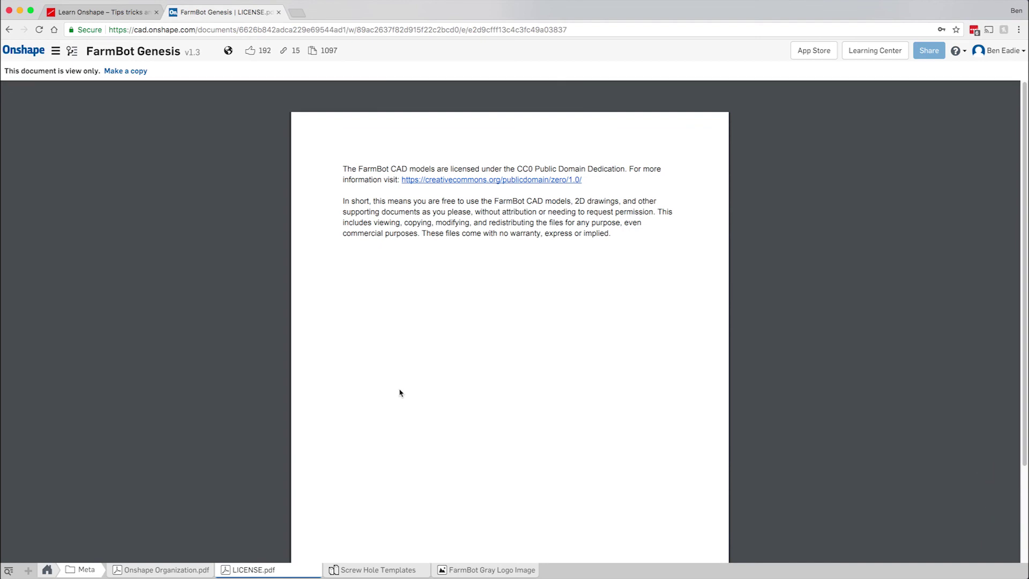
- Go back to the document's top level and open the FarmBot Genesis v1.3 assembly
left_click(47, 571)
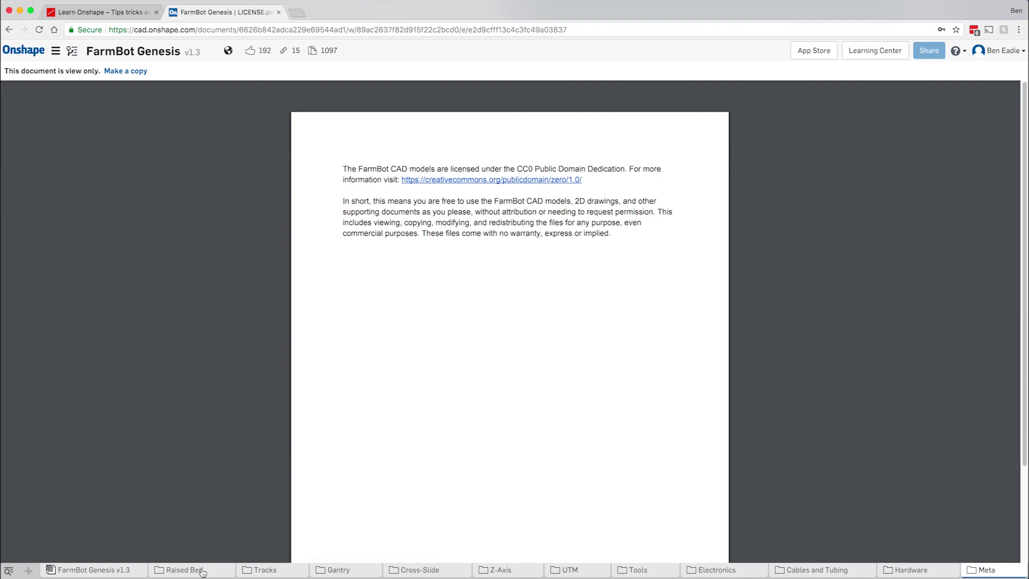
mouse_move(196, 573)
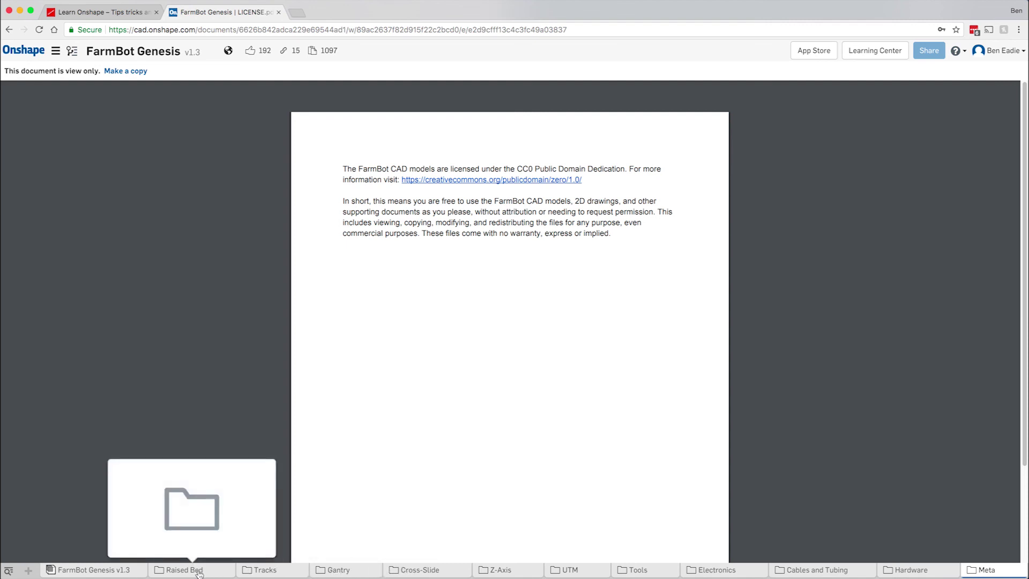
left_click(119, 572)
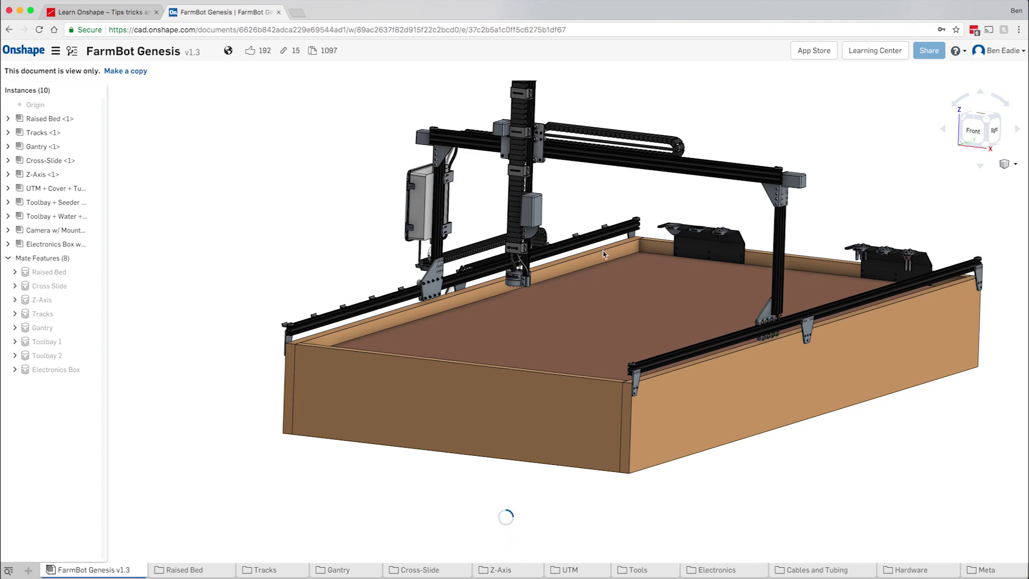
- Examine the FarmBot Genesis v1.3 assembly in isometric view, highlighting the gantry's horizontal beam and clearing the selection
key("shift+7")
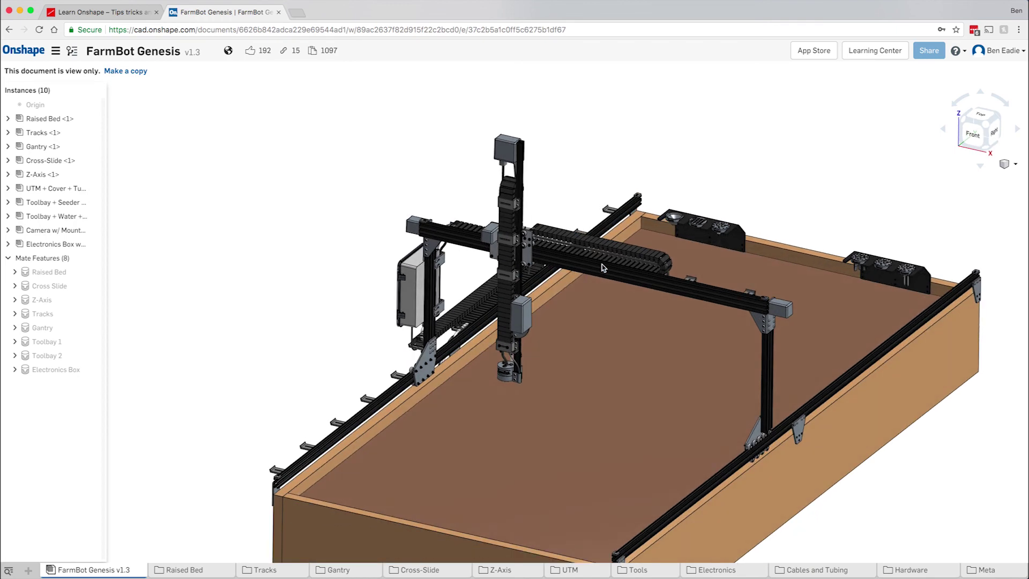
left_click(602, 265)
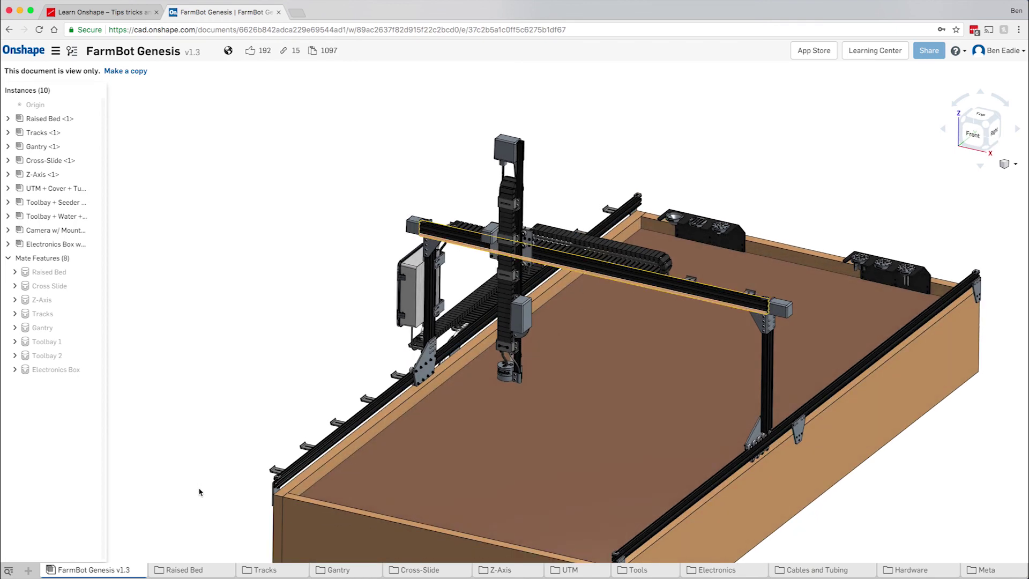
left_click(245, 369)
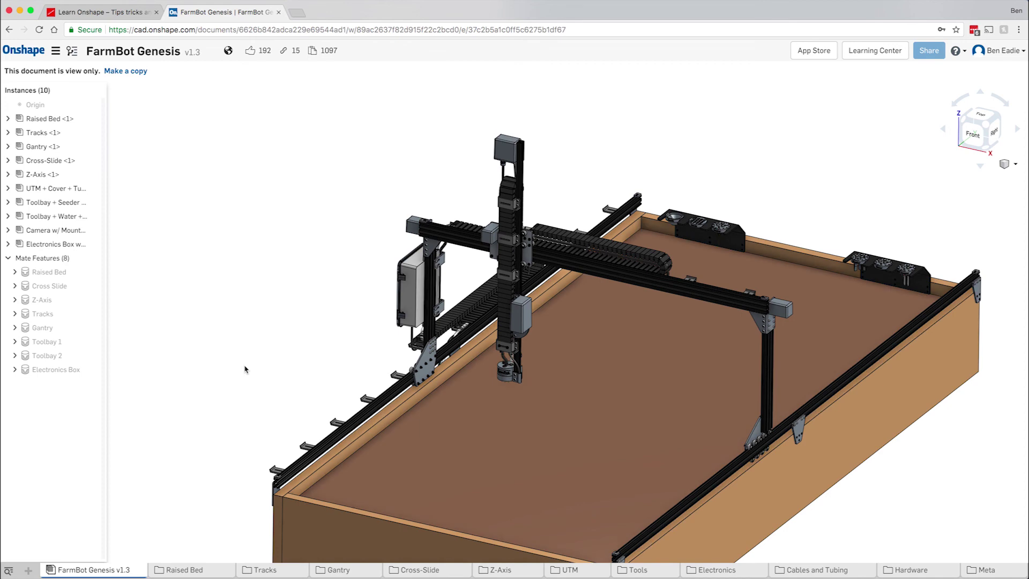
- Leave FarmBot Genesis, open First Document from My Onshape, and go back to the documents page
left_click(14, 52)
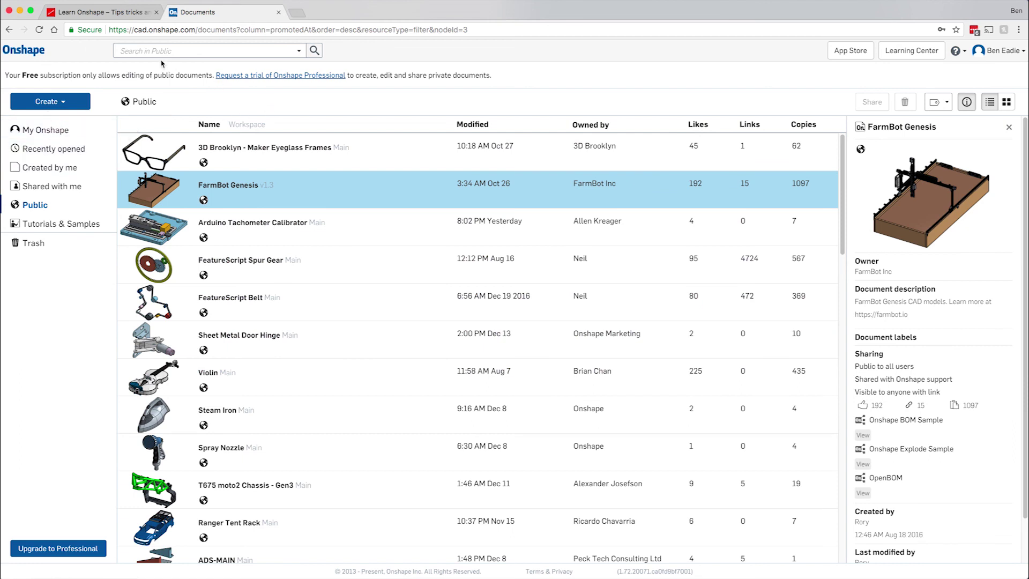
left_click(39, 131)
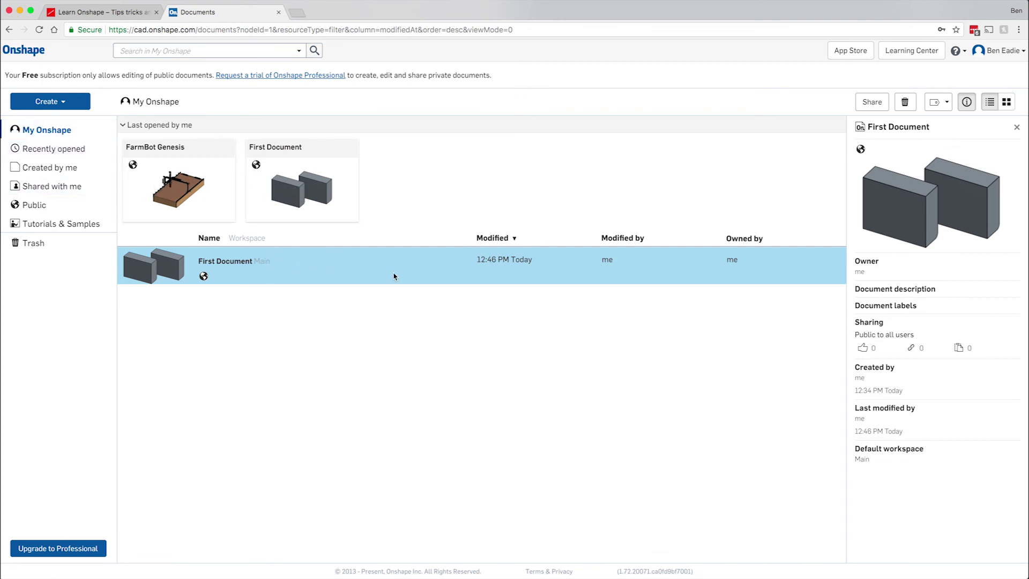
left_click(224, 263)
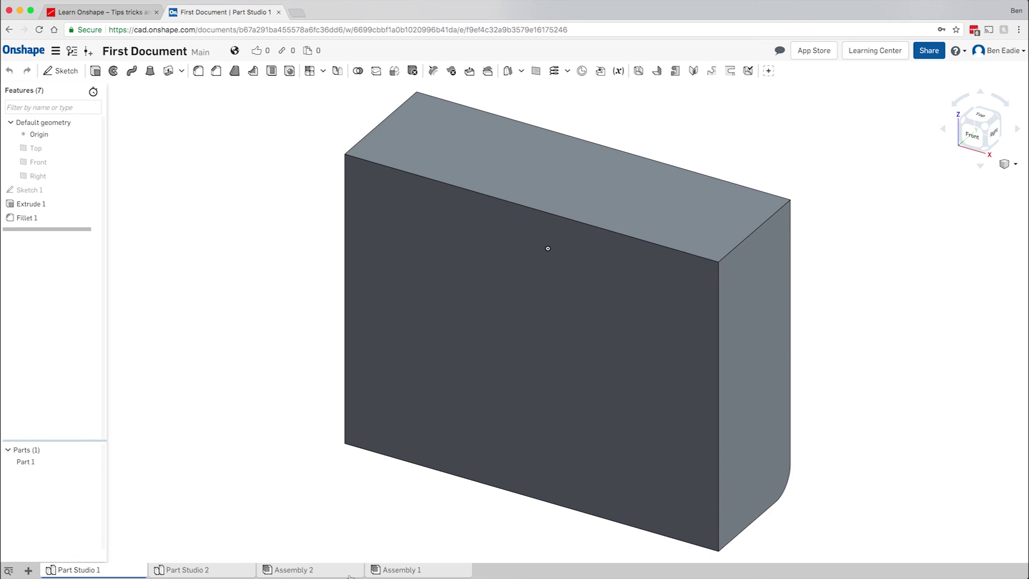
mouse_move(432, 574)
left_click(17, 57)
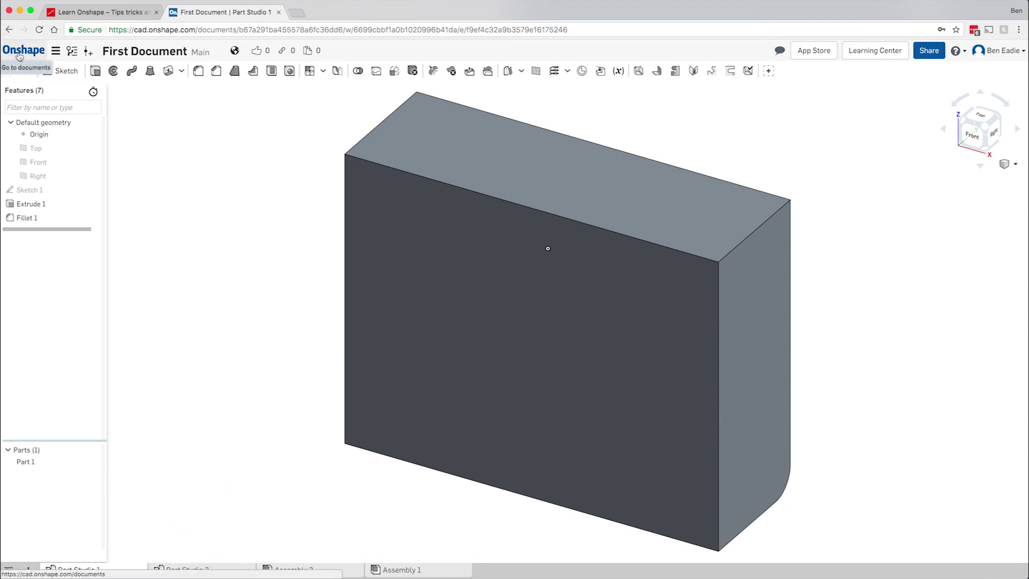